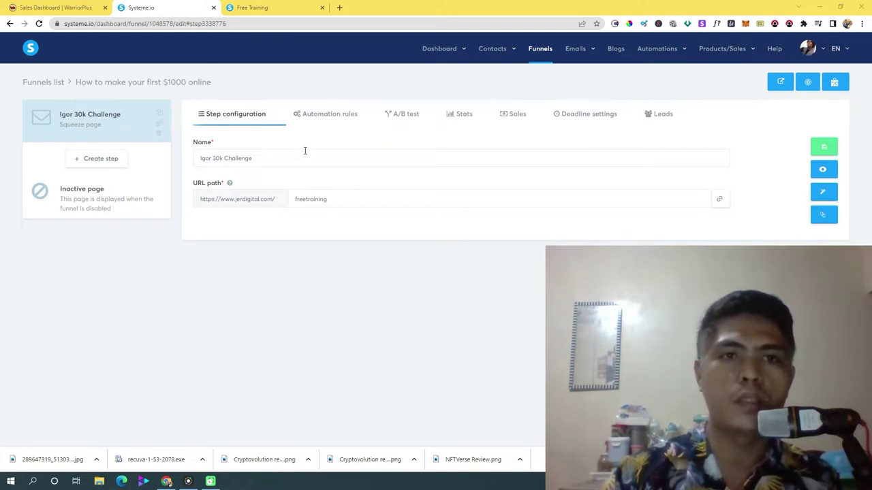
Step: Compare the published Free Training page's web address with the domain and URL path in the Igor 30k Challenge funnel step
left_click(249, 8)
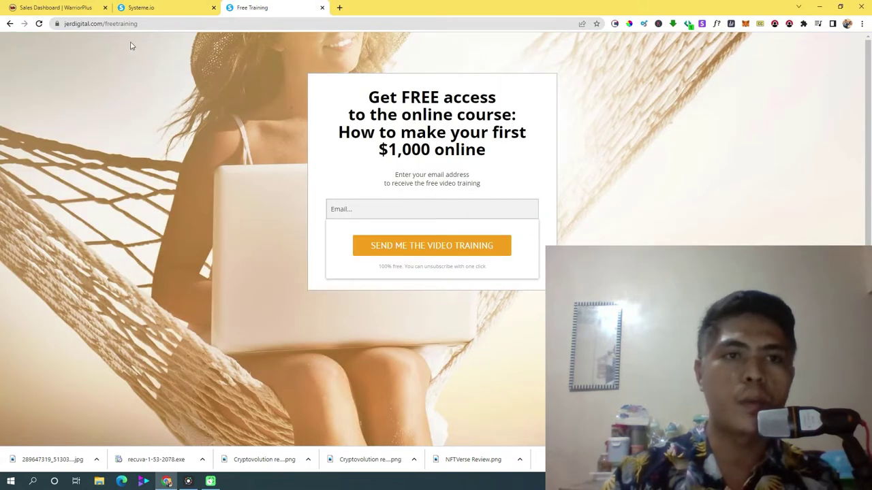
left_click(151, 23)
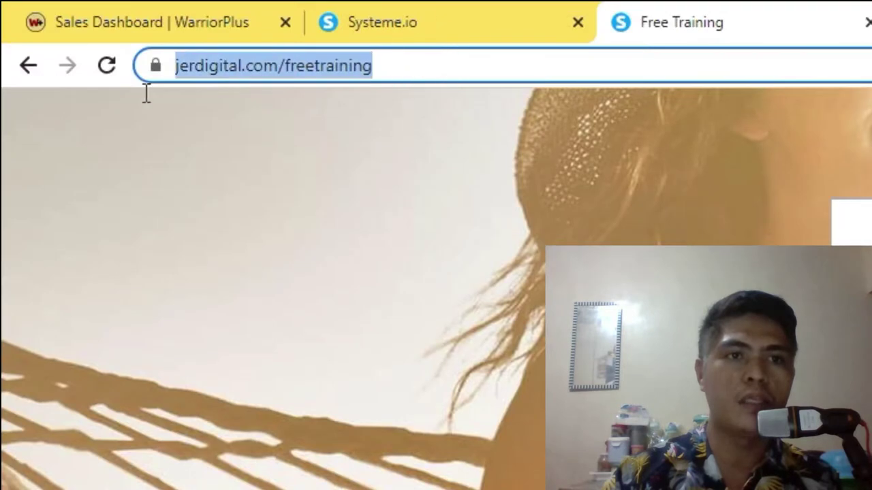
left_click(359, 125)
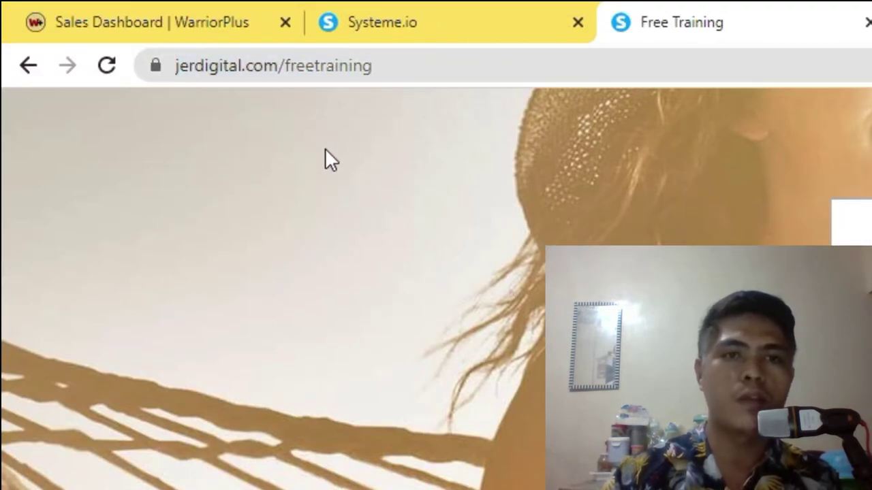
left_click(514, 26)
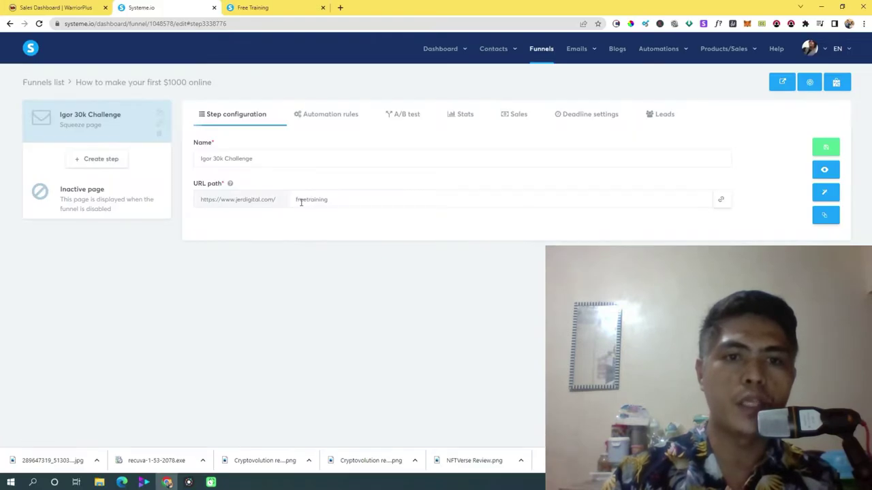
left_click(342, 204)
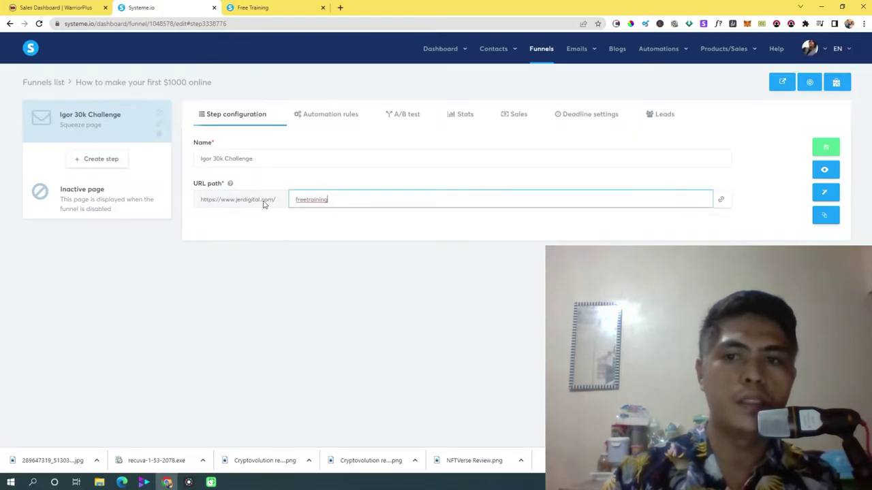
left_click(576, 206)
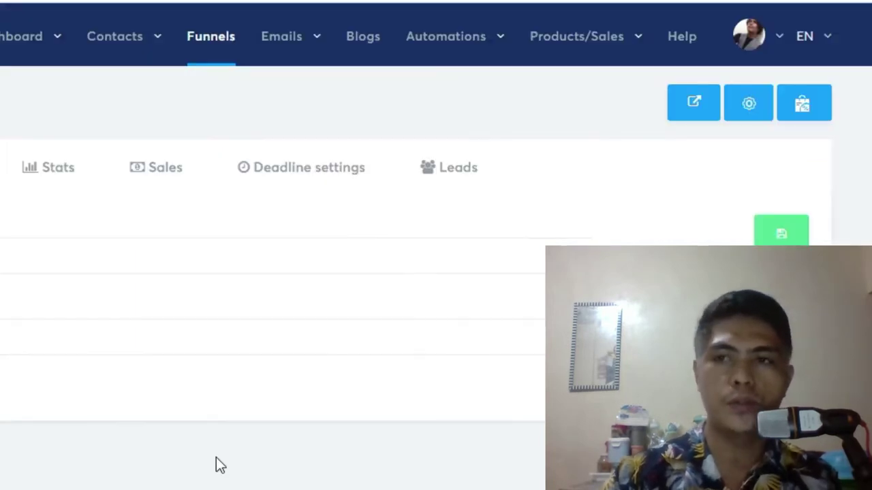
Step: Open the custom domains section of the account settings
left_click(772, 52)
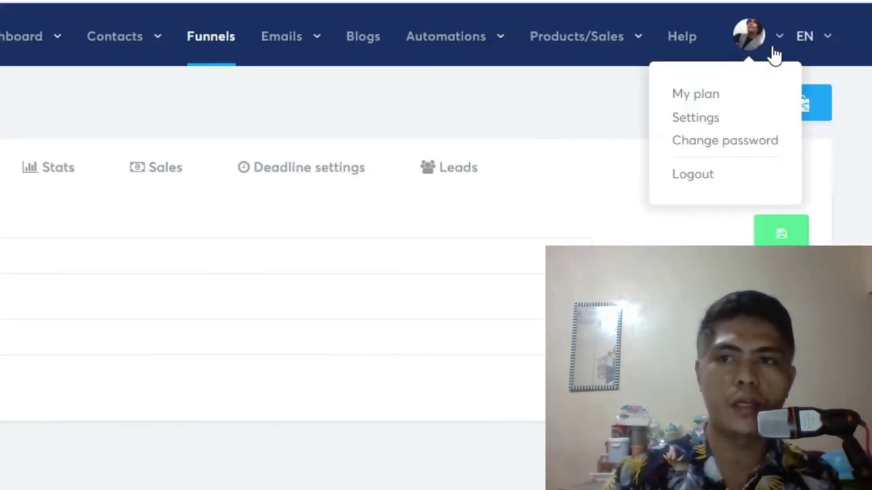
left_click(706, 120)
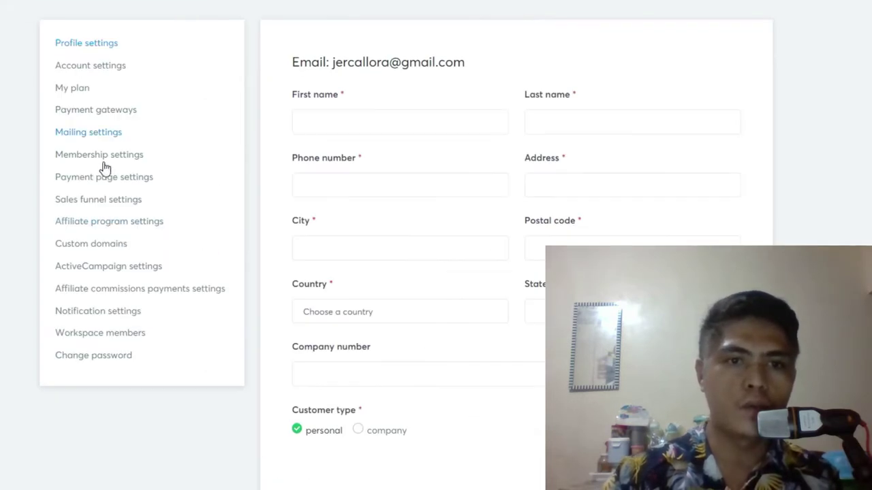
left_click(198, 249)
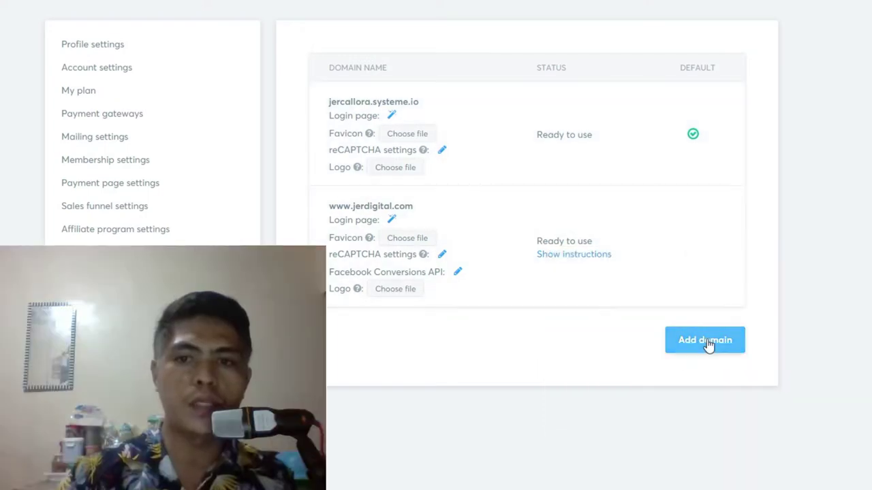
mouse_move(575, 299)
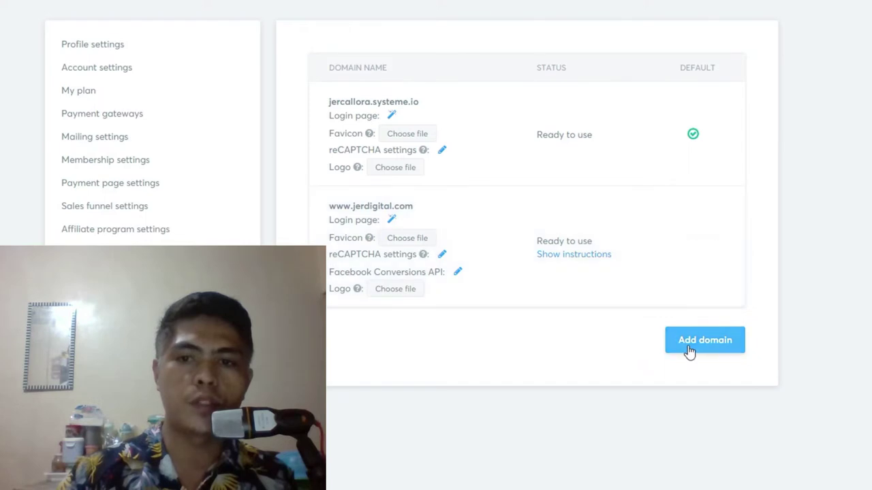
left_click(715, 350)
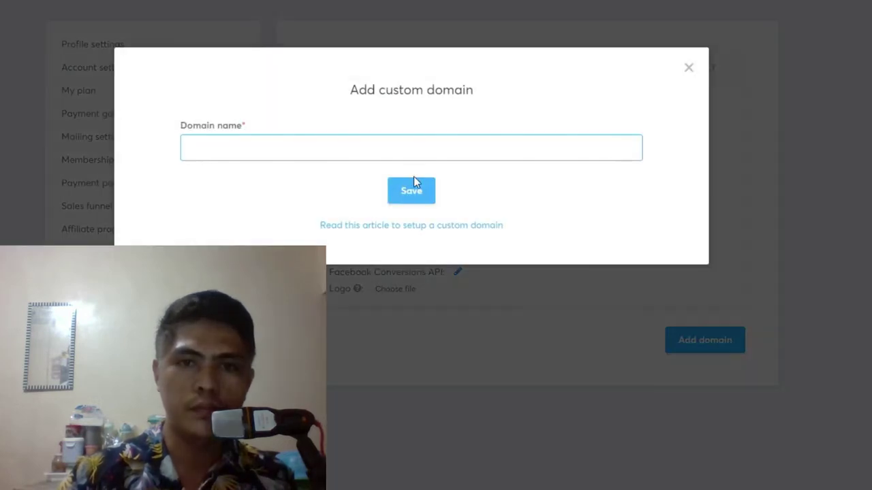
left_click(347, 146)
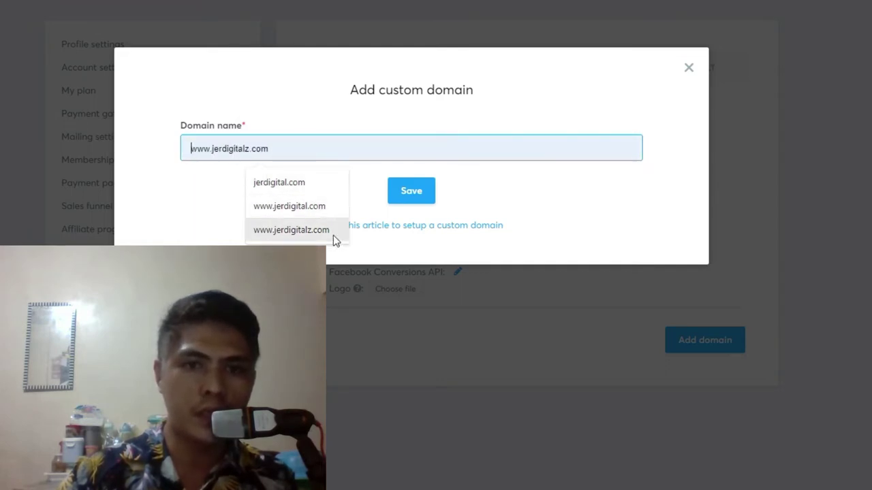
left_click(293, 231)
left_click(413, 196)
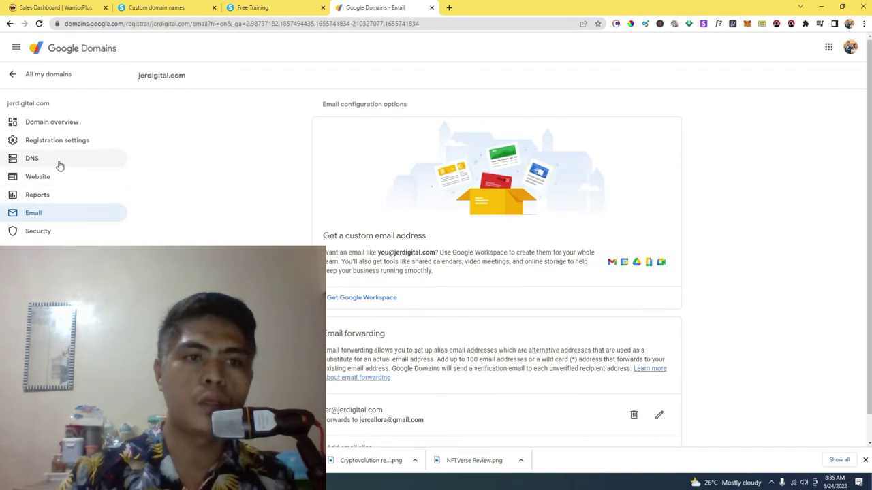
Step: In Google Domains, open the custom DNS resource records of jerdigital.com for editing
left_click(38, 161)
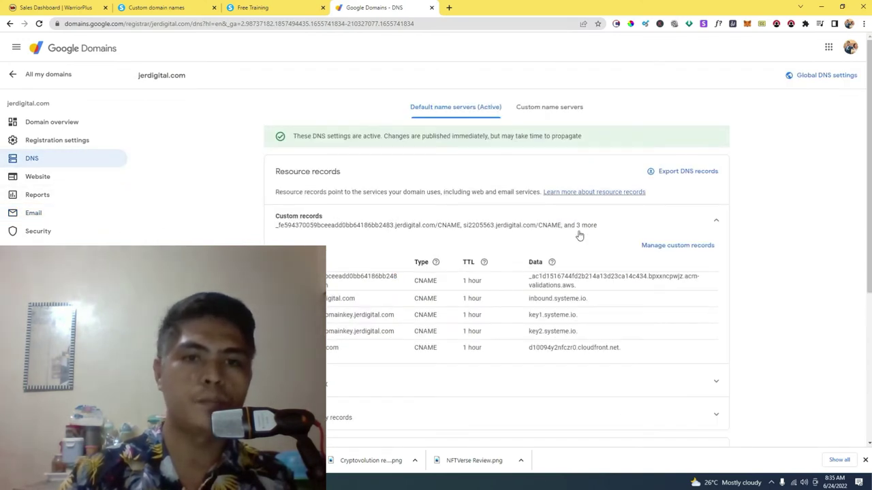
scroll(632, 257, "down", 1)
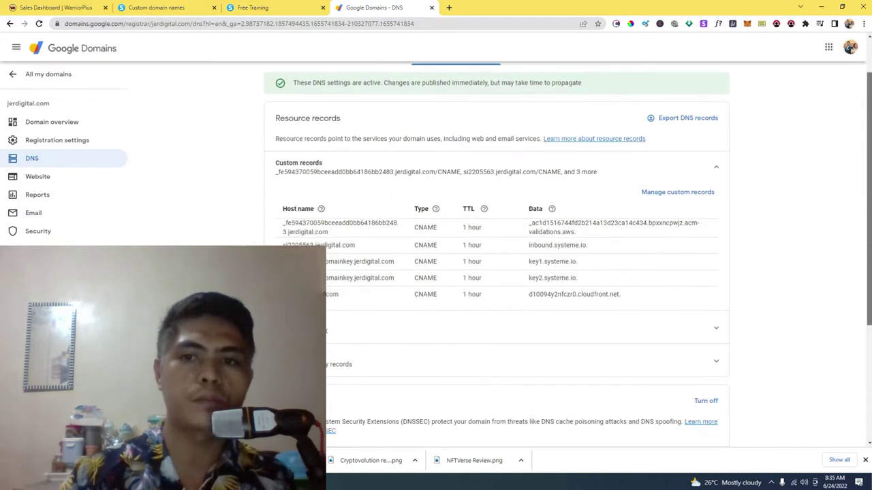
left_click(654, 194)
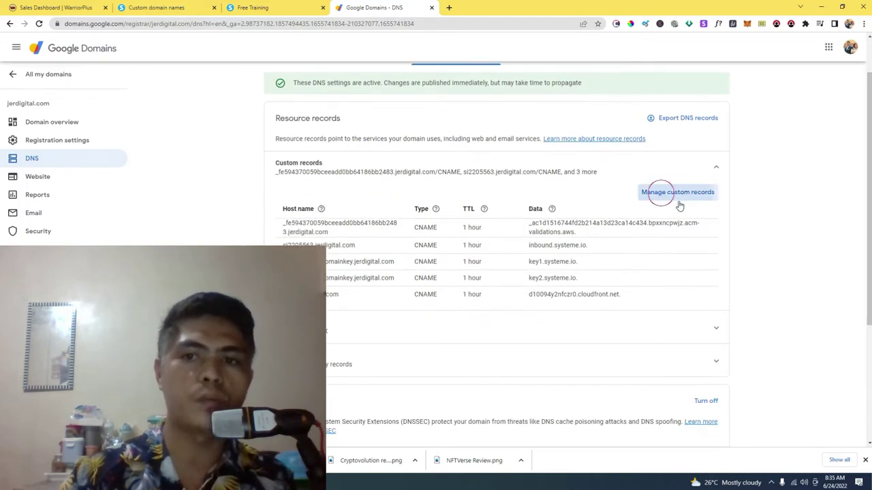
scroll(813, 209, "down", 2)
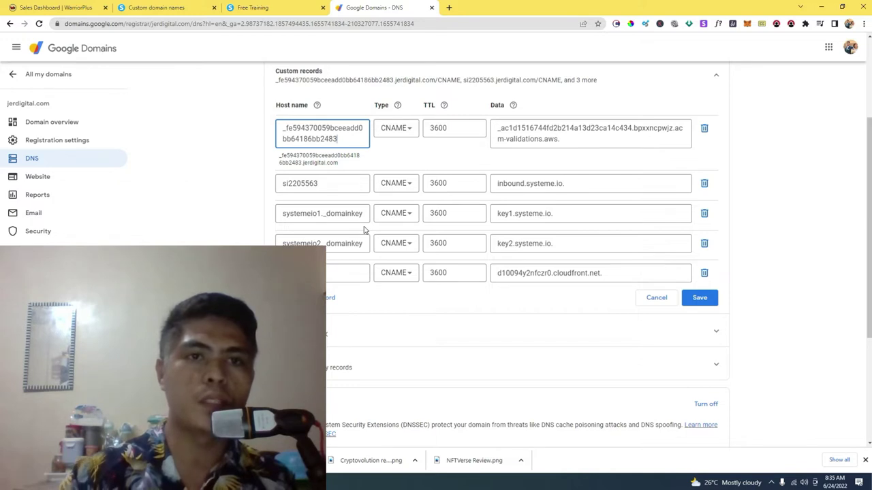
Step: Check the CNAME records Systeme.io requires and create a new custom record in Google Domains
left_click(252, 7)
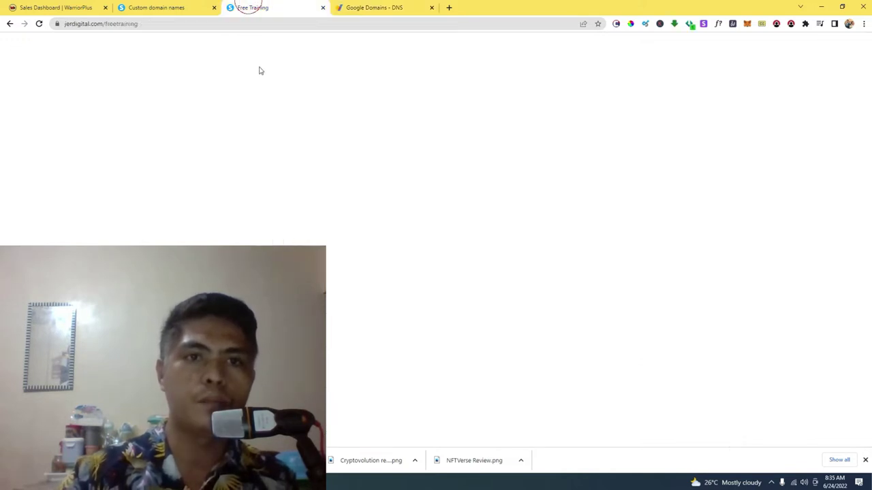
left_click(156, 8)
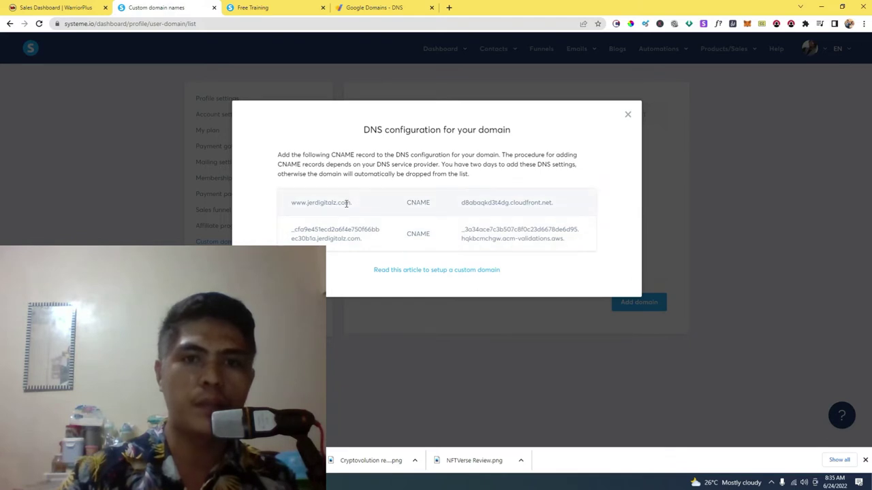
left_click(375, 7)
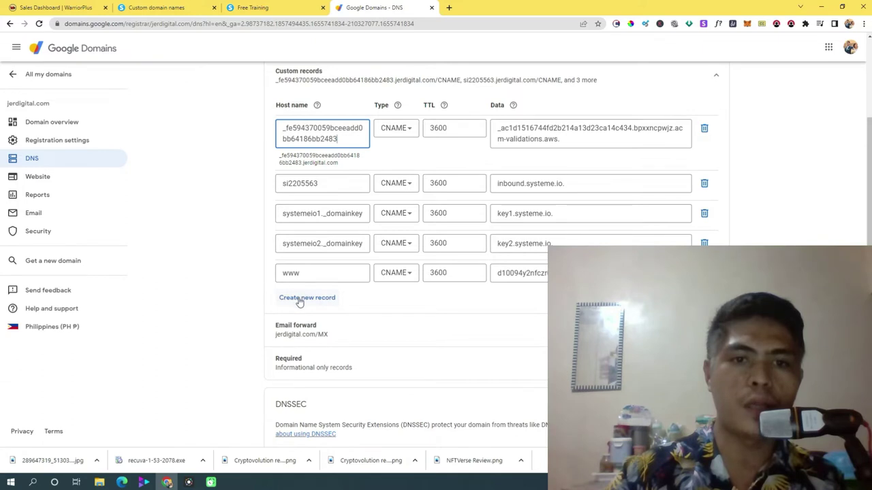
left_click(299, 299)
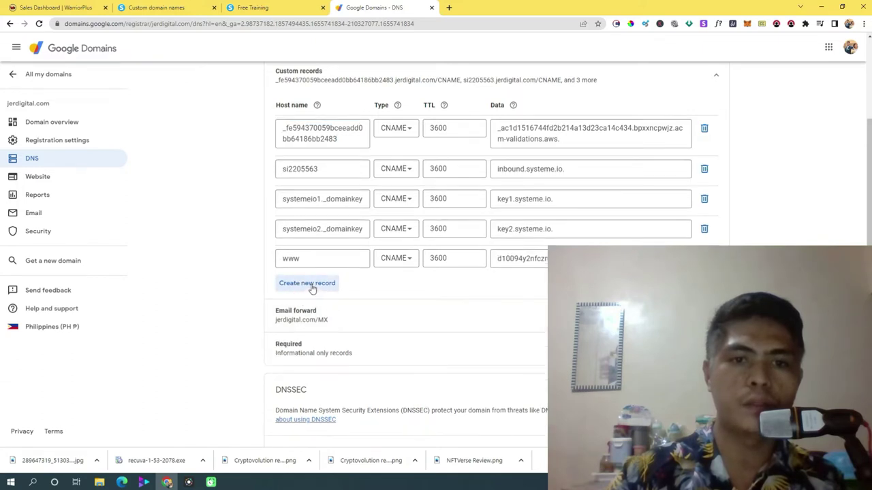
left_click(308, 283)
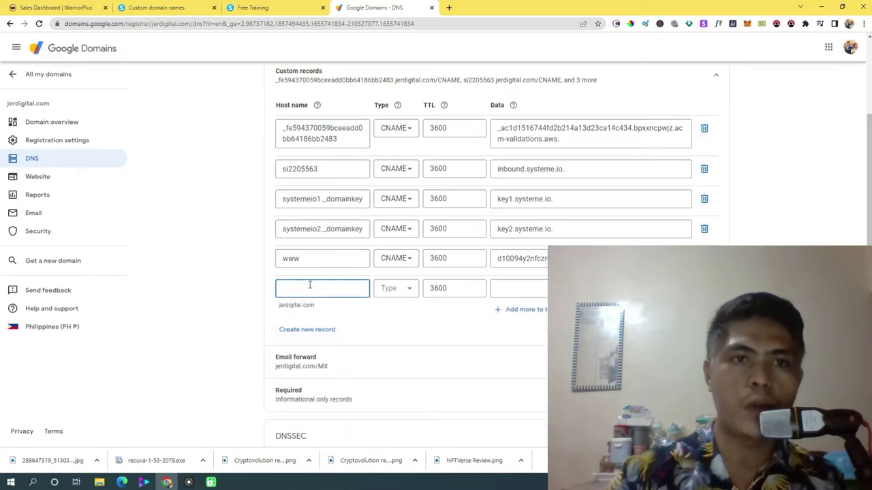
Step: Copy www from the first CNAME entry in Systeme.io and enter it as the new Google Domains record's host name
left_click(156, 8)
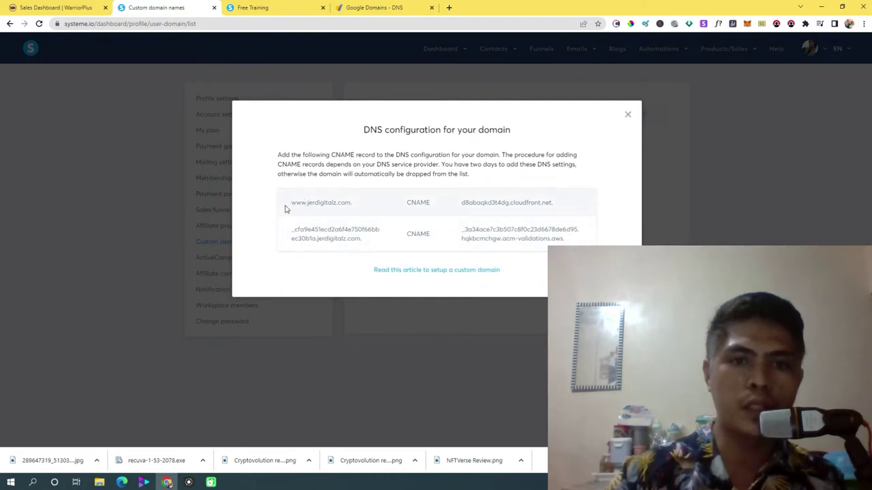
left_click_drag(286, 209, 379, 212)
left_click(370, 212)
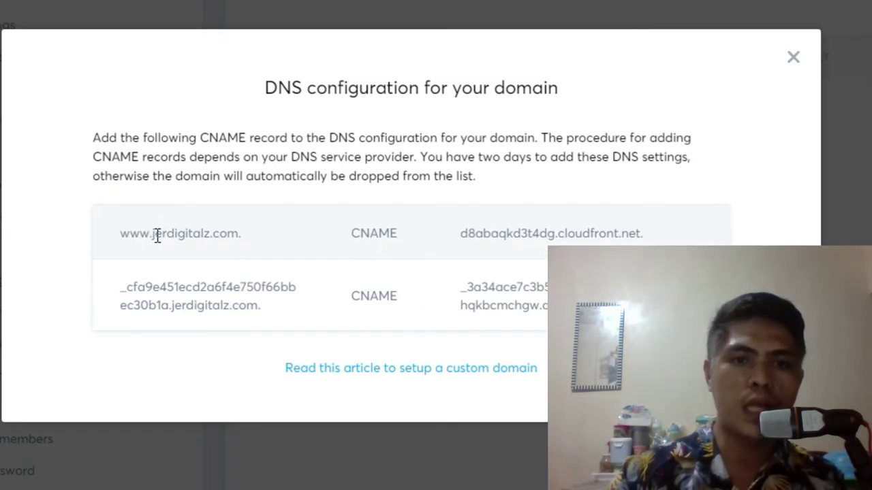
left_click_drag(152, 235, 116, 237)
key("ctrl+c")
right_click(134, 233)
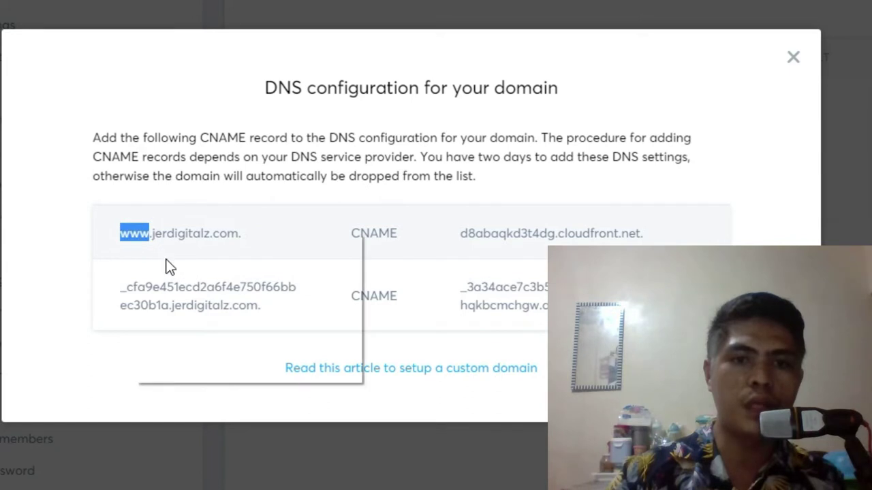
left_click(175, 252)
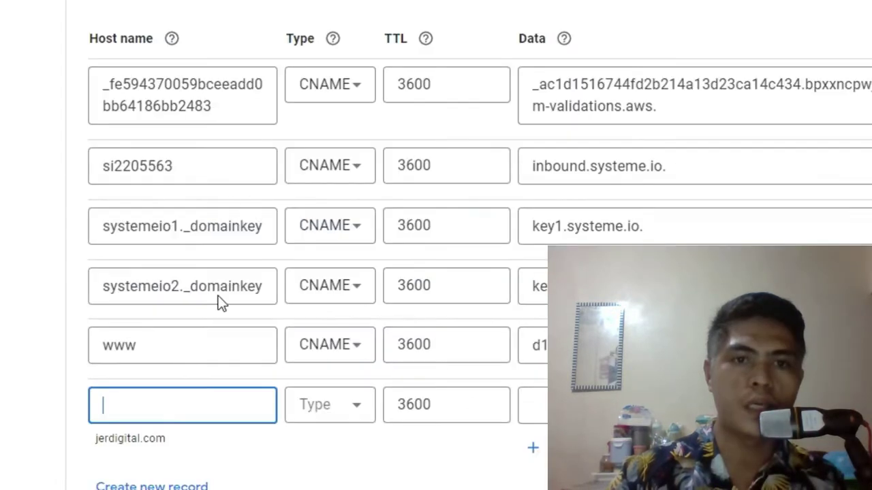
left_click(157, 396)
left_click(175, 404)
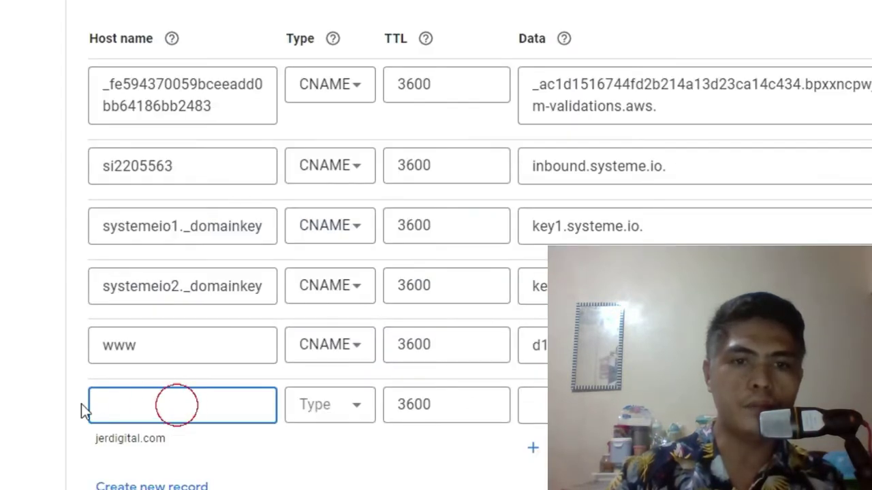
key("ctrl+v")
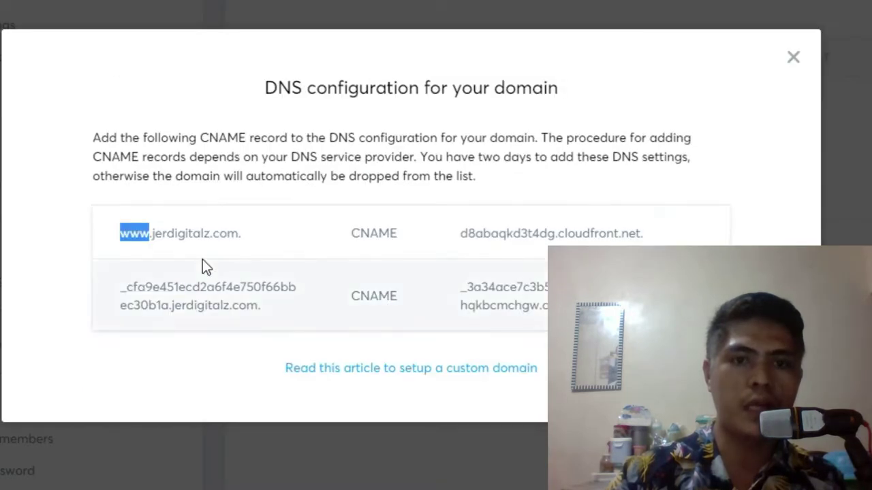
Step: Set the new www record's type to CNAME and its data to d8abaqkd3t4dg.cloudfront.net., copied from Systeme.io's DNS configuration
left_click(184, 230)
left_click_drag(155, 234, 239, 236)
left_click(239, 237)
left_click_drag(450, 233, 609, 232)
key("ctrl+c")
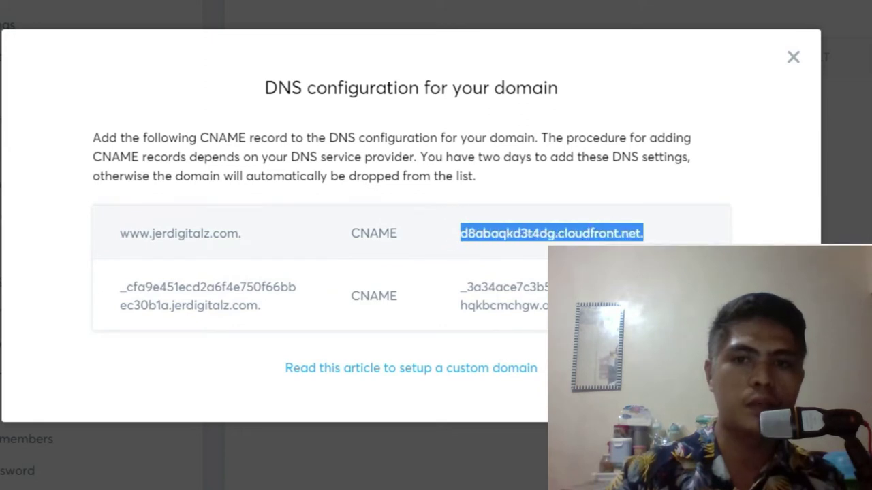
key("alt+Tab")
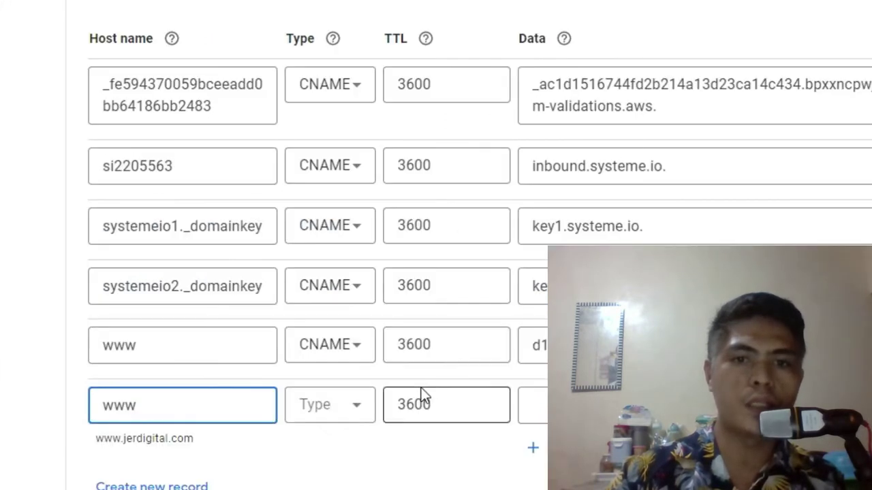
left_click(354, 406)
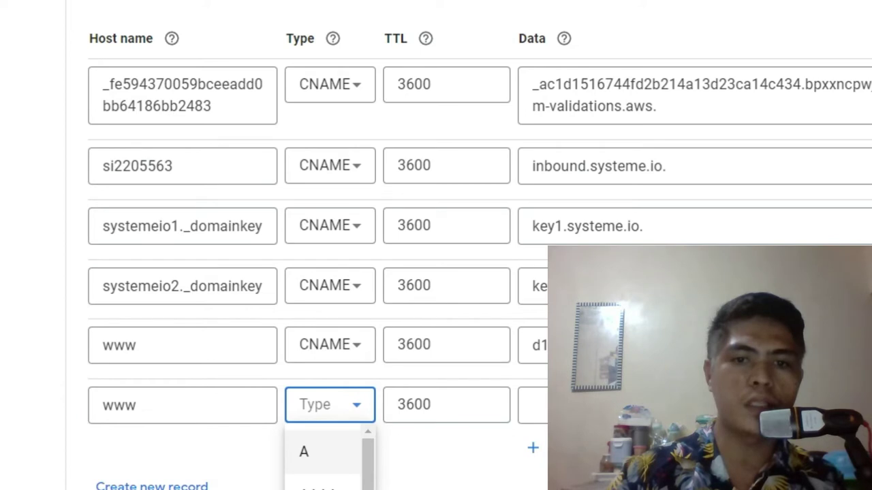
key("c")
key("Return")
left_click(532, 405)
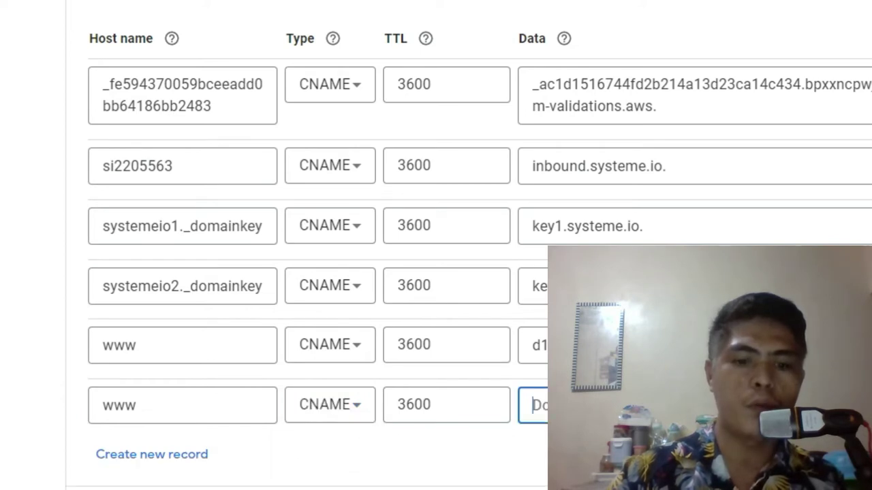
key("ctrl+v")
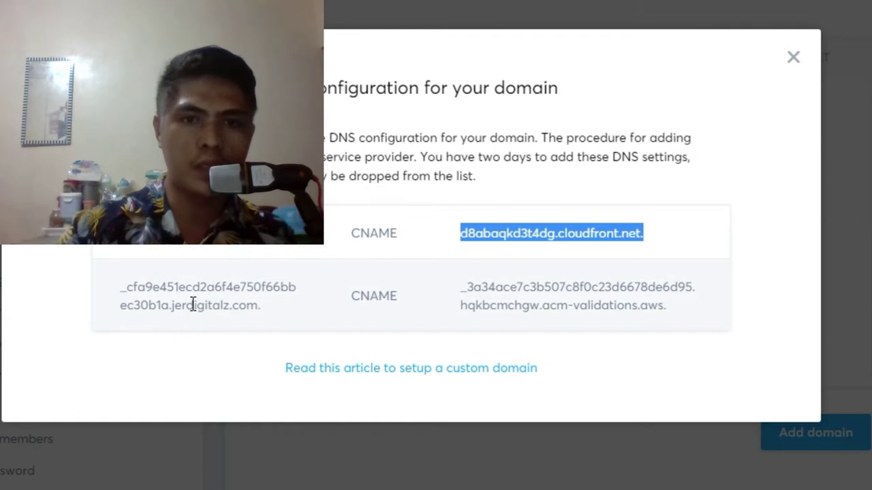
Step: Copy the host part _cfa9e451ecd2a6f4e750f66bbec30b1a, without the domain, from the second CNAME entry in Systeme.io
left_click_drag(121, 285, 170, 304)
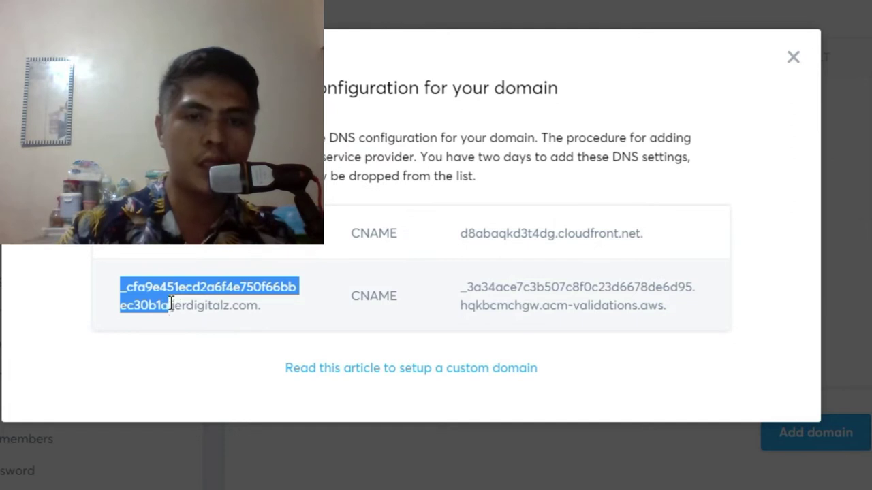
right_click(144, 365)
left_click(212, 308)
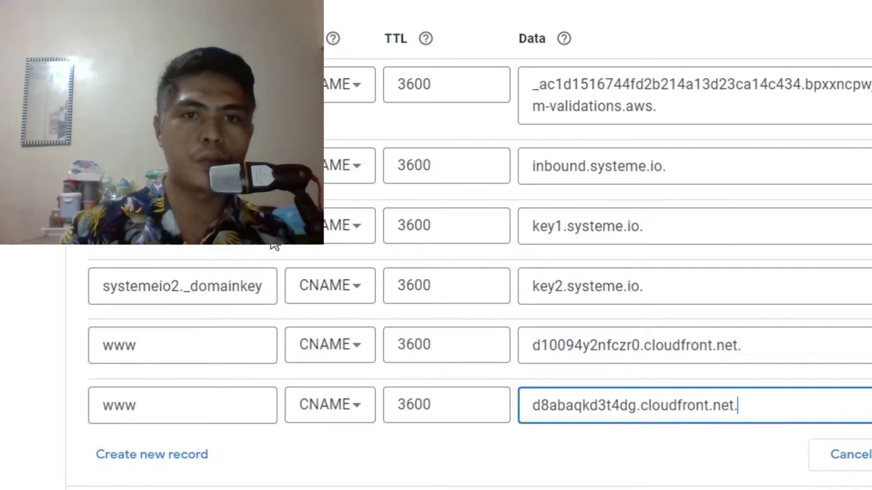
Step: Create another record in Google Domains with host name _cfa9e451ecd2a6f4e750f66bbec30b1a and type CNAME
left_click(175, 402)
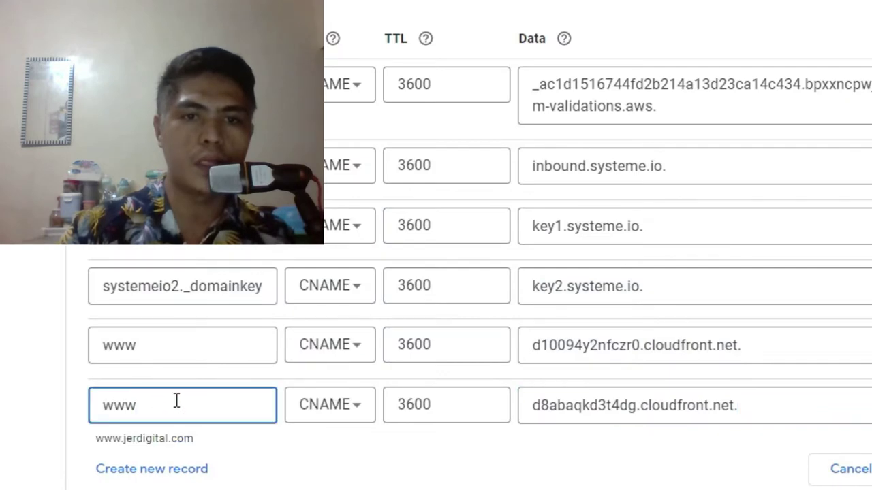
left_click(175, 468)
key("ctrl+v")
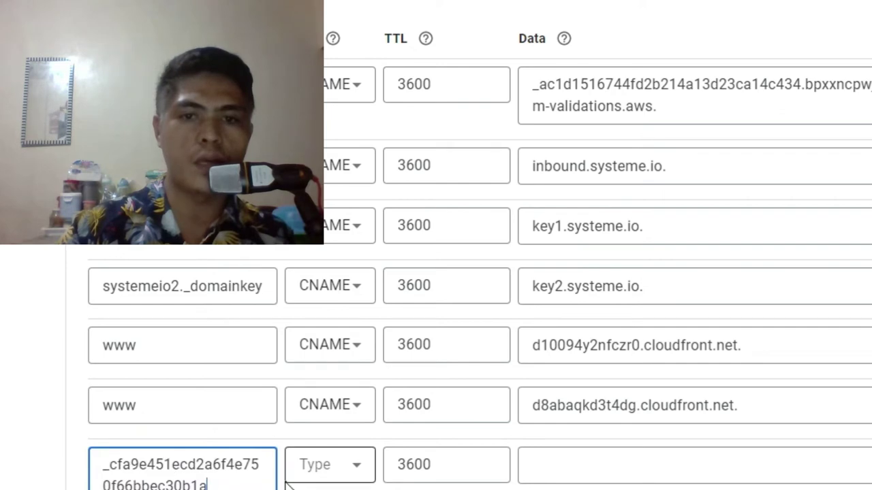
left_click(333, 466)
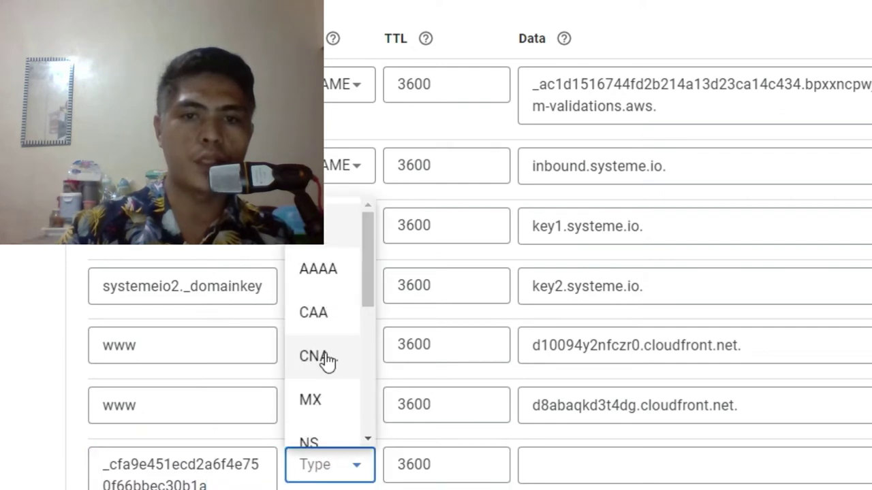
left_click(325, 360)
Step: Copy _3a34ace7c3b507c8f0c23d6678de6d95.hqkbcmchgw.acm-validations.aws. from Systeme.io's second CNAME entry and enter it as the new Google Domains record's data
key("ctrl+Tab")
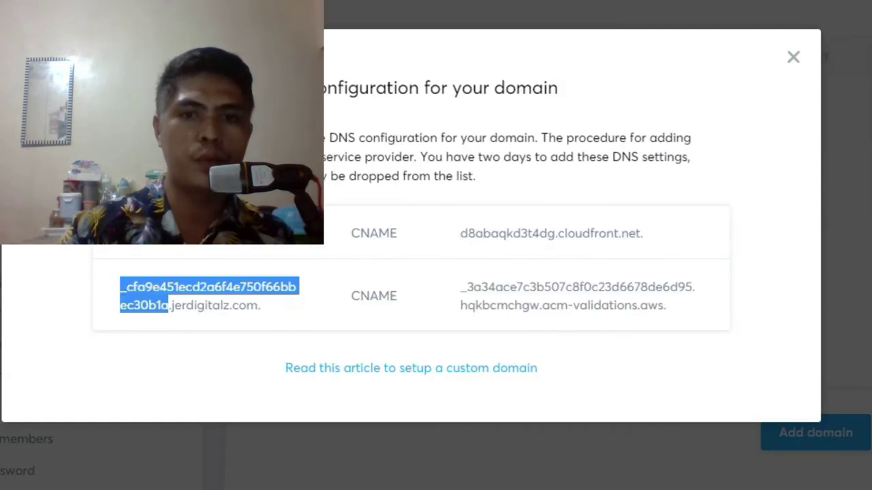
left_click_drag(459, 289, 683, 320)
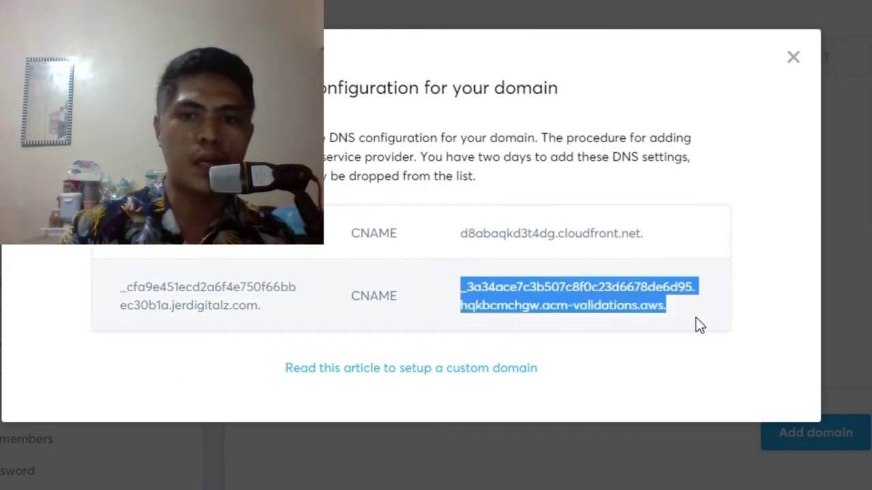
right_click(602, 288)
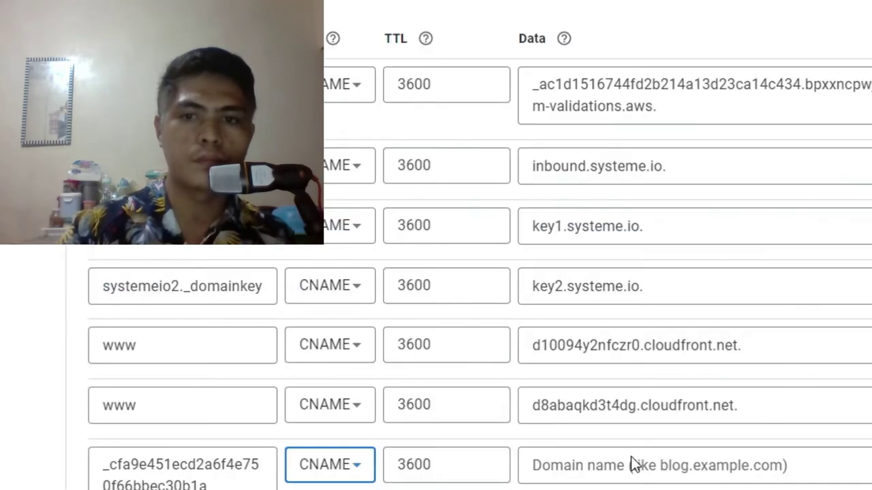
left_click(633, 470)
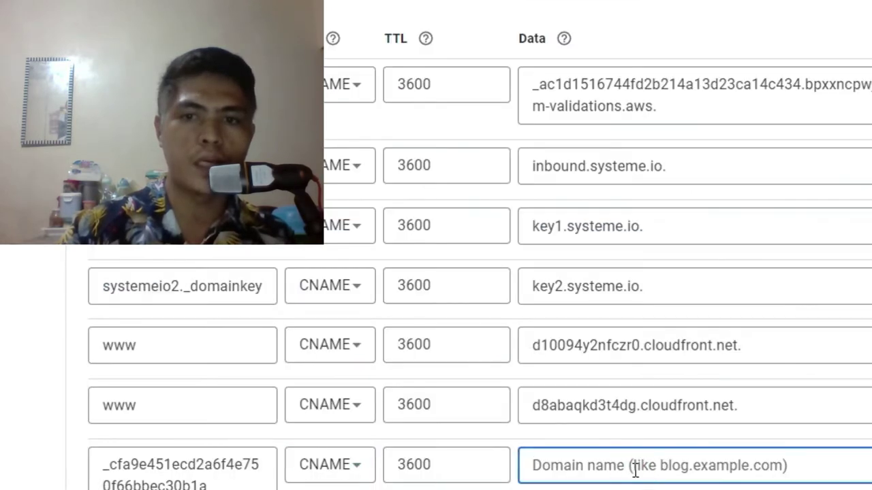
key("ctrl+v")
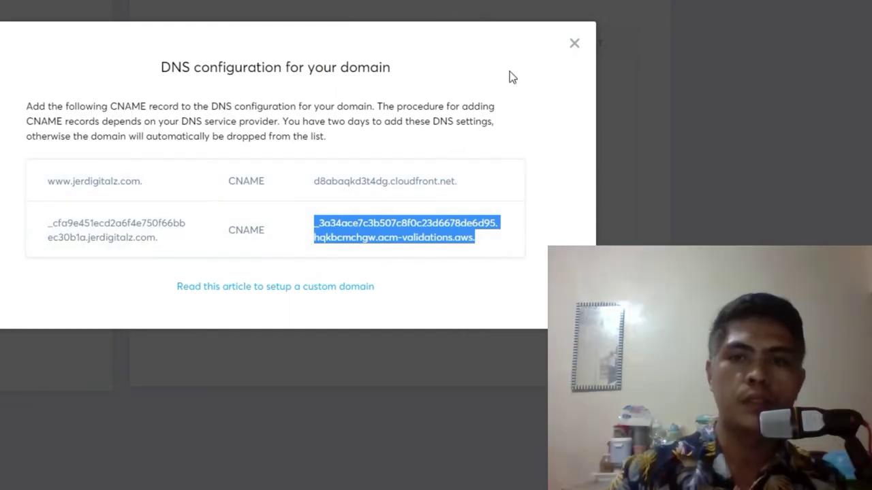
Step: Close Systeme.io's DNS configuration and start a new funnel named Partner & Profit
left_click(573, 45)
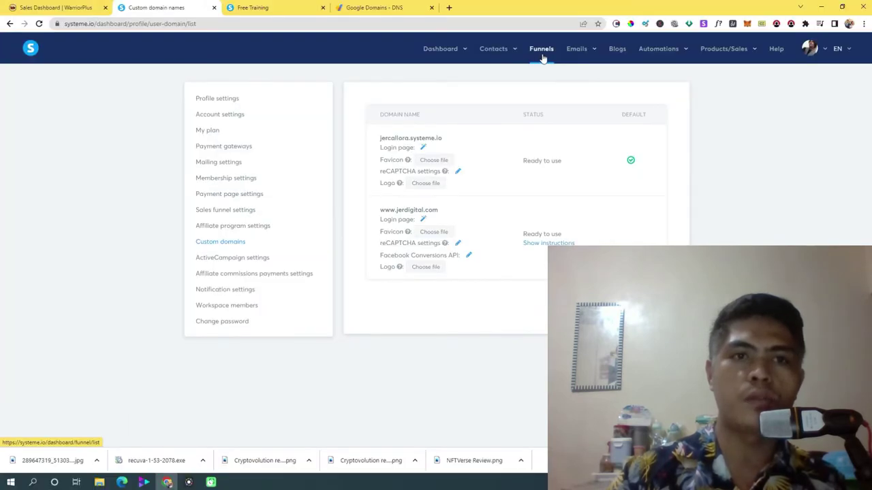
left_click(543, 58)
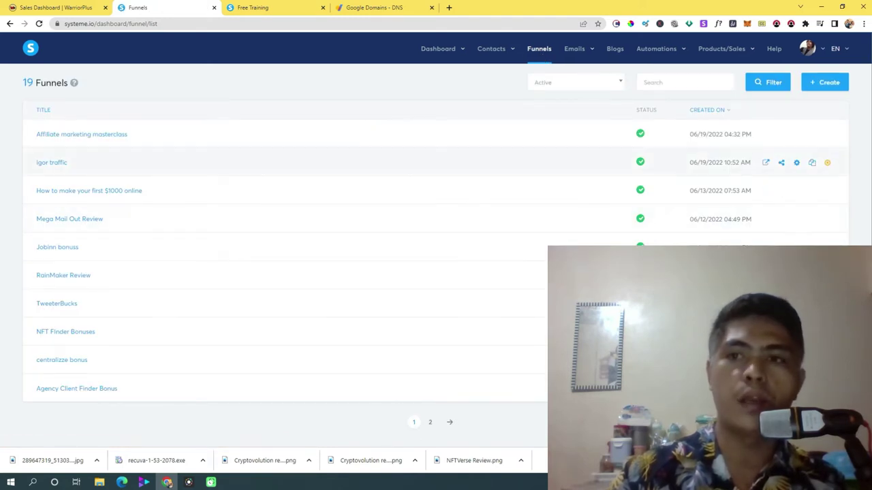
left_click(823, 87)
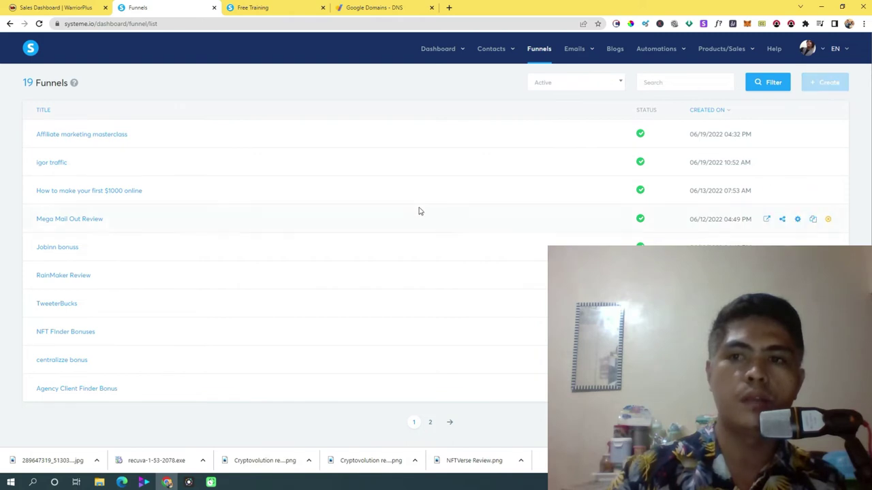
left_click(301, 162)
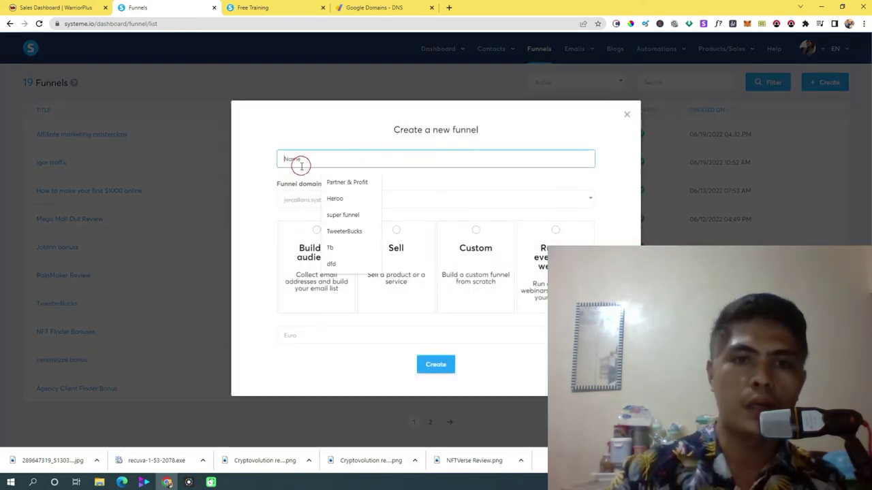
left_click(348, 184)
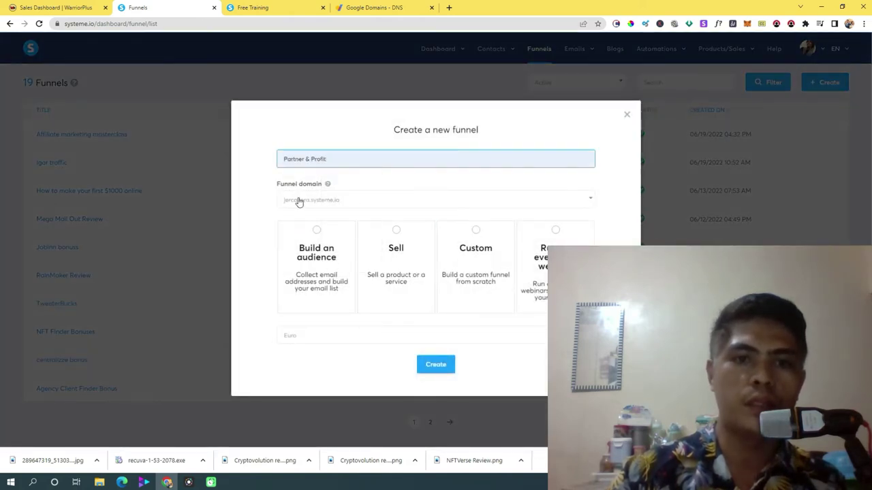
left_click(331, 201)
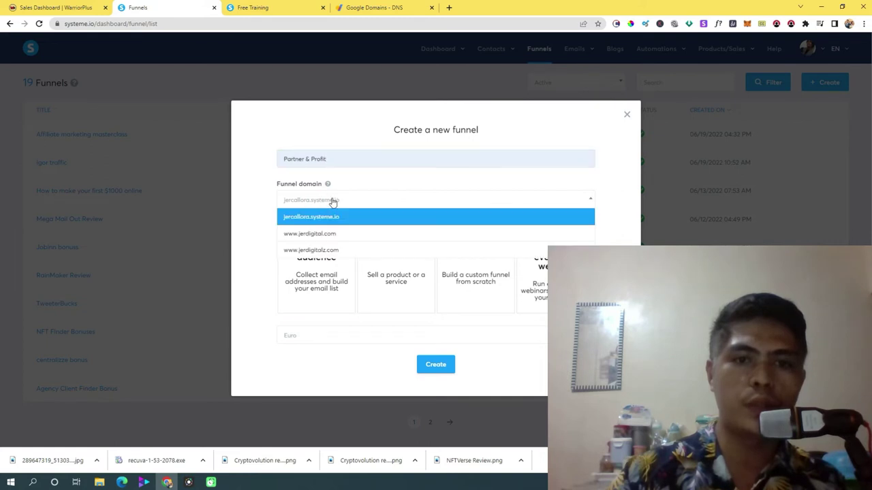
left_click(339, 235)
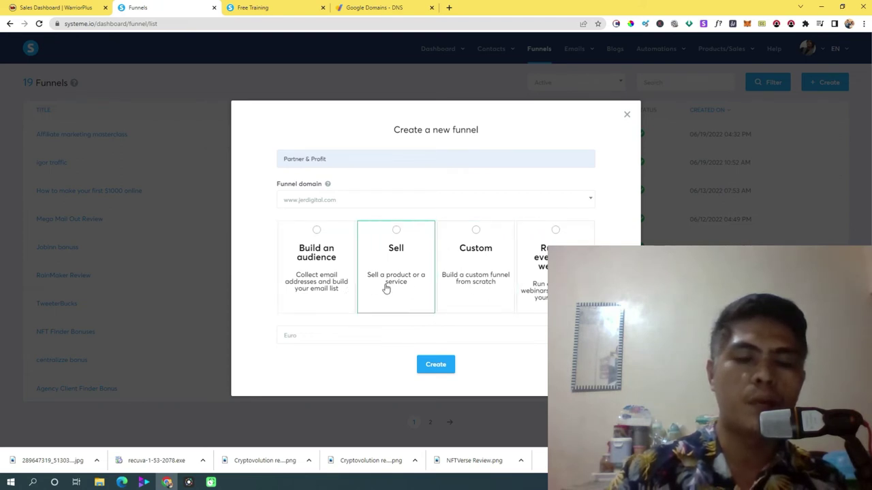
left_click(331, 300)
left_click(436, 365)
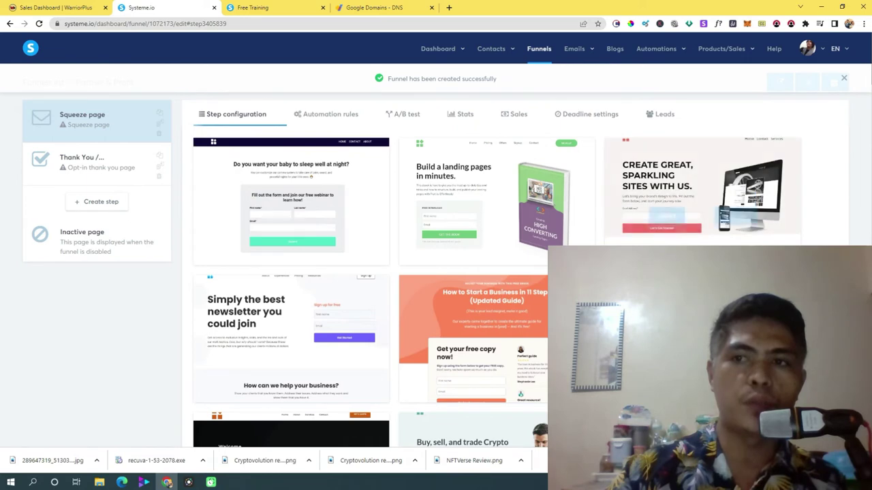
Step: Apply the "Simply the Best Way to Create Landing Pages" template with the sunset skyline background to the squeeze page
scroll(475, 294, "down", 3)
scroll(470, 292, "down", 2)
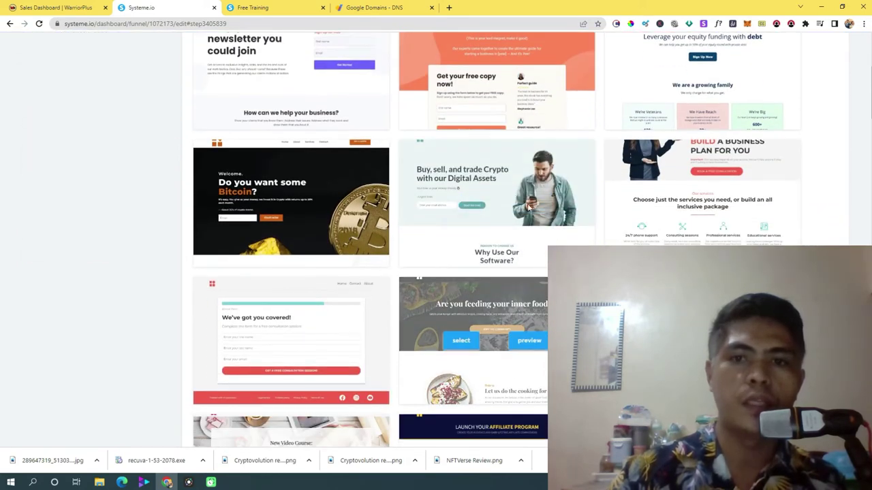
scroll(522, 276, "down", 4)
scroll(504, 279, "down", 8)
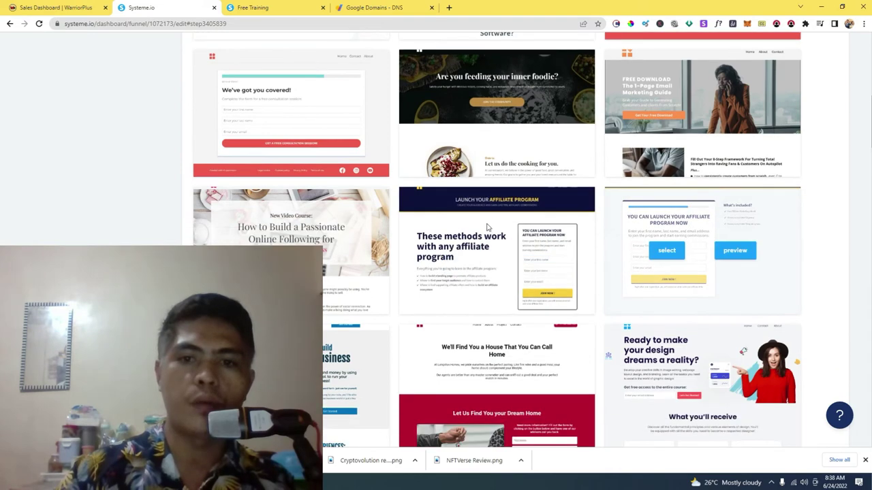
scroll(502, 278, "down", 4)
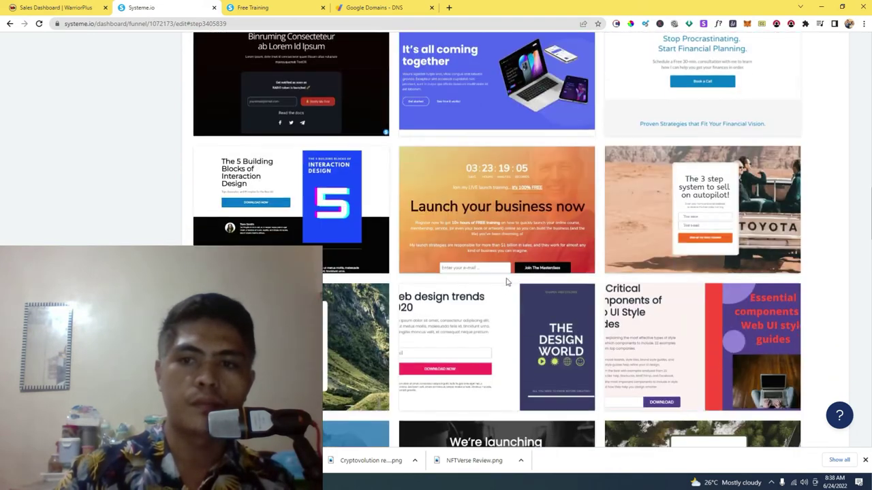
scroll(535, 300, "down", 5)
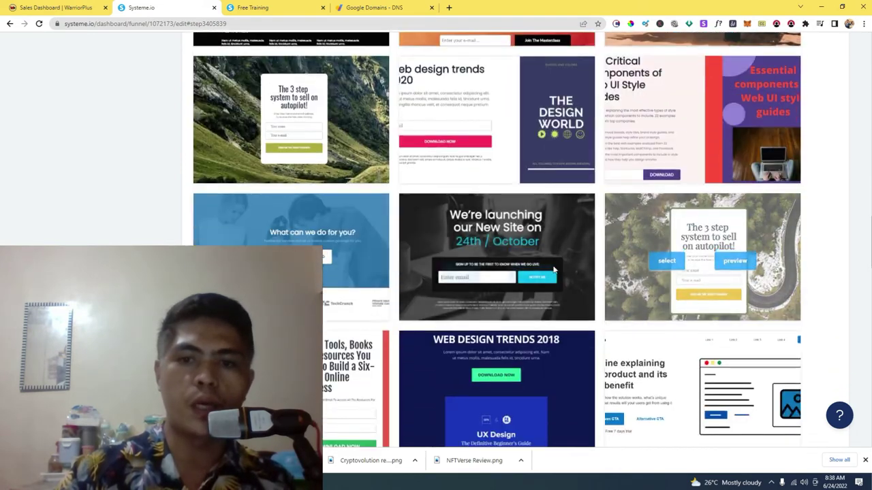
scroll(538, 299, "down", 5)
scroll(544, 298, "down", 6)
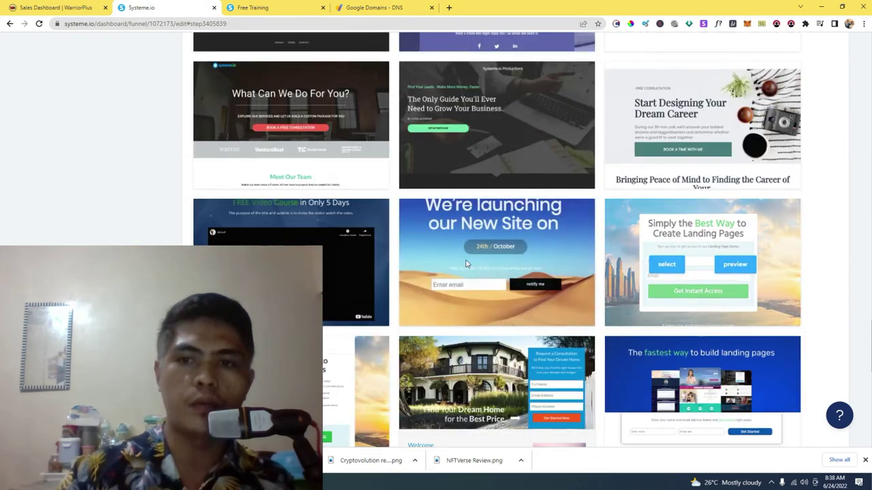
scroll(685, 151, "down", 1)
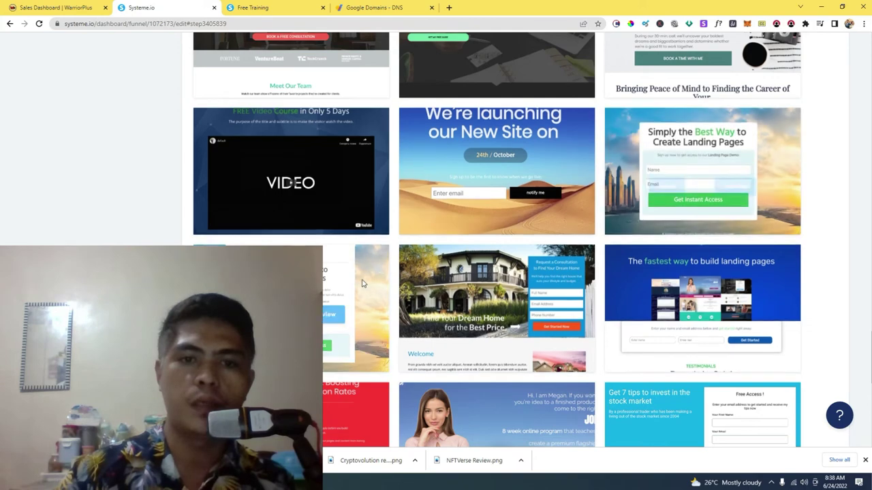
scroll(496, 327, "down", 3)
scroll(511, 331, "down", 2)
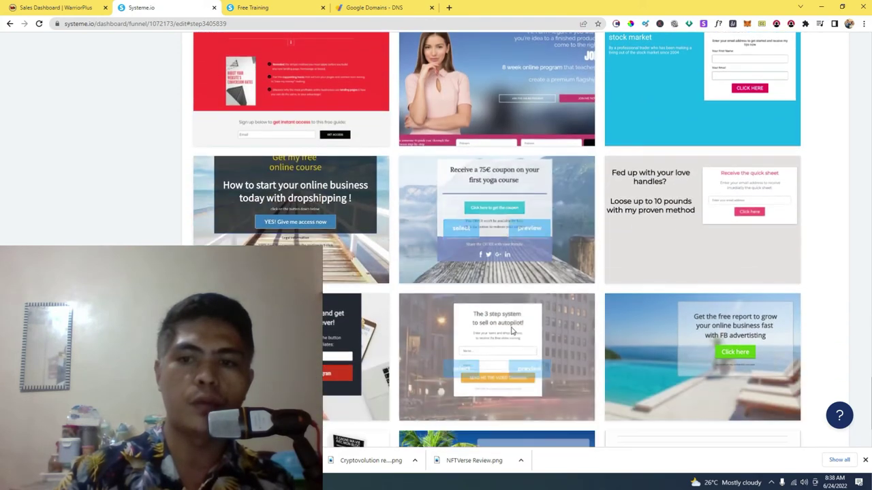
scroll(519, 332, "up", 3)
scroll(676, 329, "up", 2)
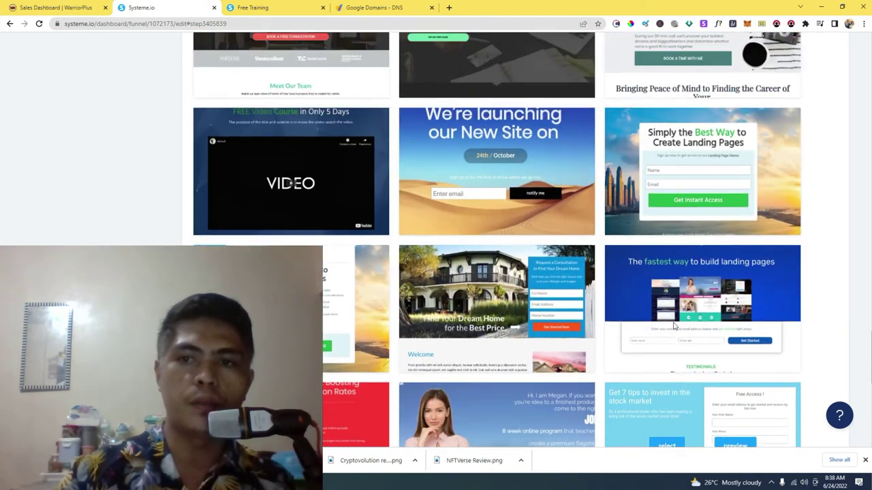
left_click(665, 218)
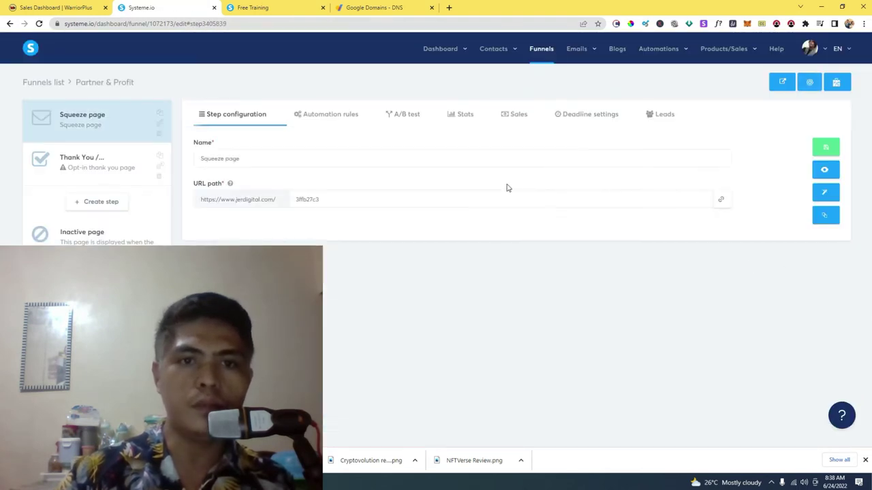
Step: Try freetraffictraing as the squeeze page's URL path and clear the field again
double_click(308, 197)
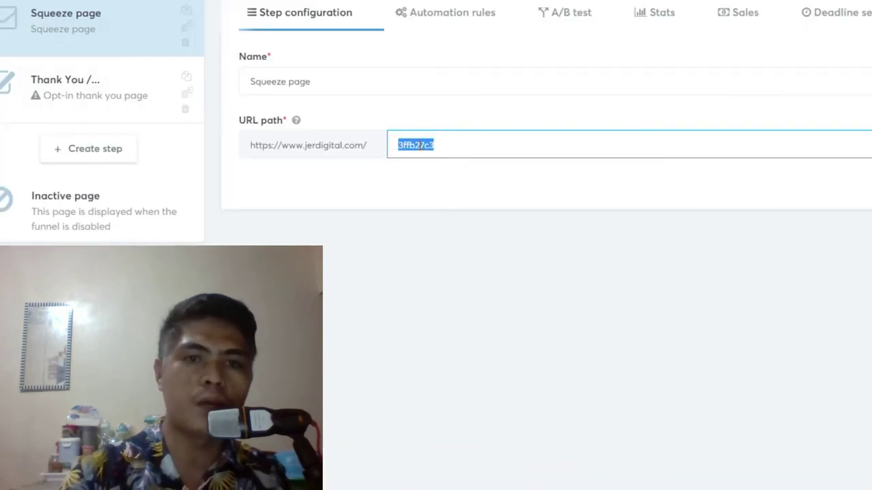
type("free")
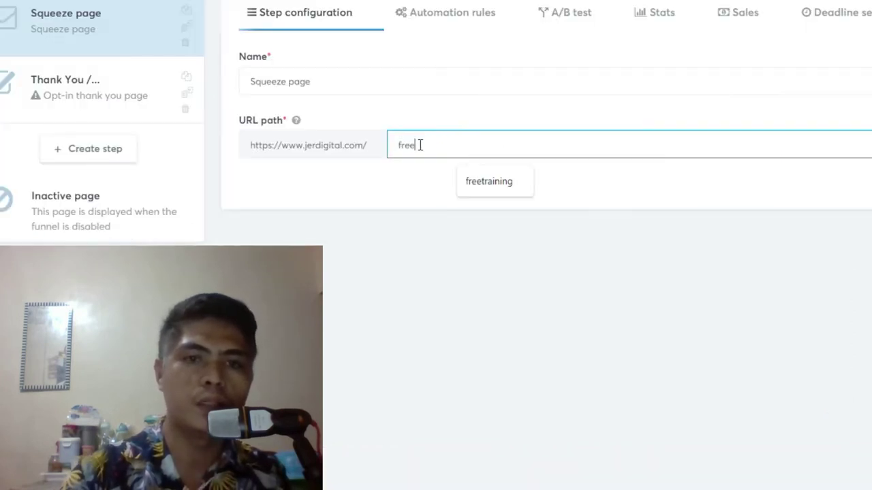
type("traffictrain")
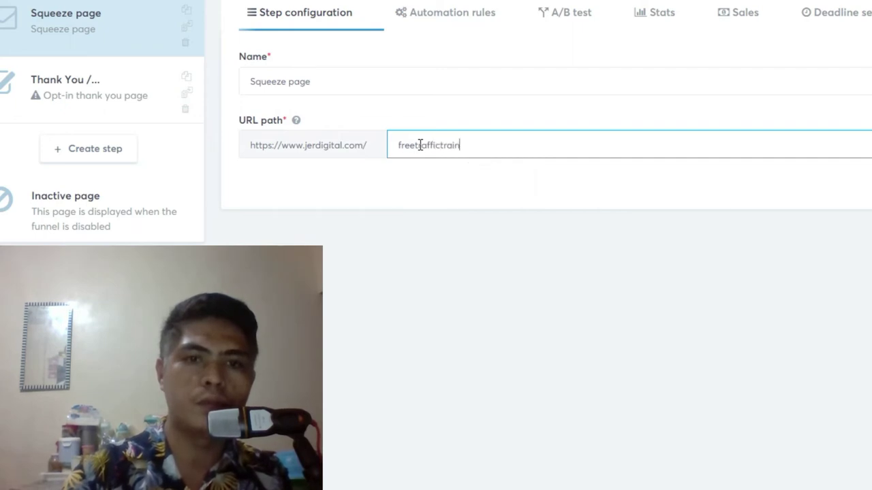
type("g")
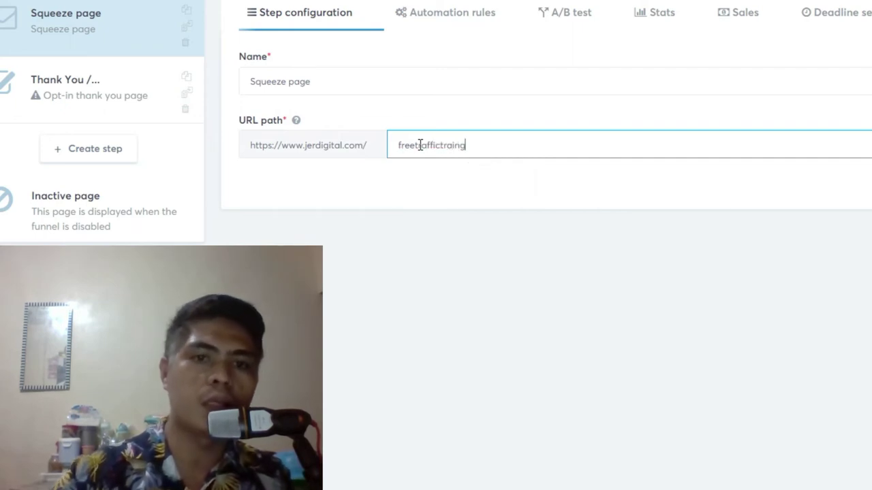
left_click(327, 171)
double_click(522, 145)
key("BackSpace")
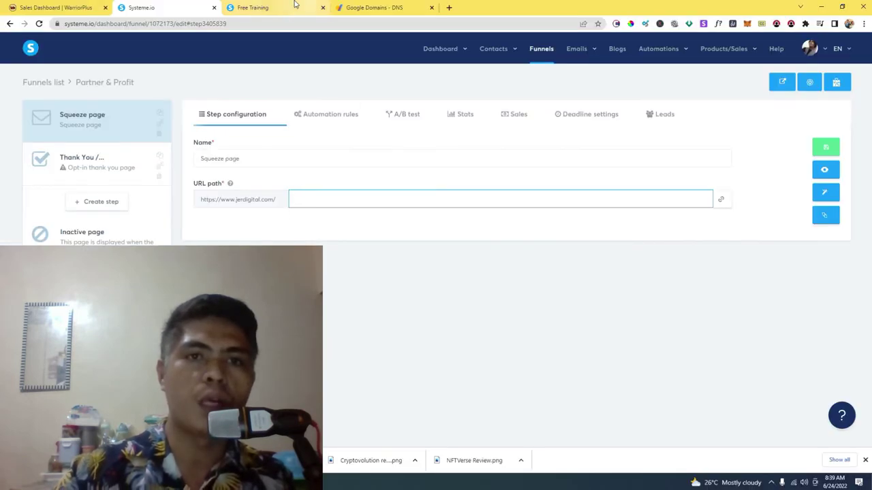
Step: Compare the published Free Training page's address with the squeeze page's URL path settings and its live page on jerdigital.com
left_click(272, 8)
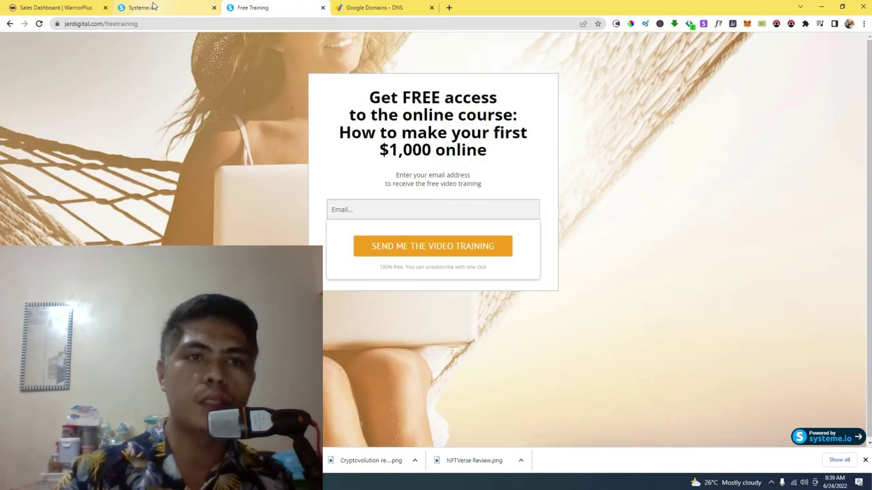
left_click(154, 6)
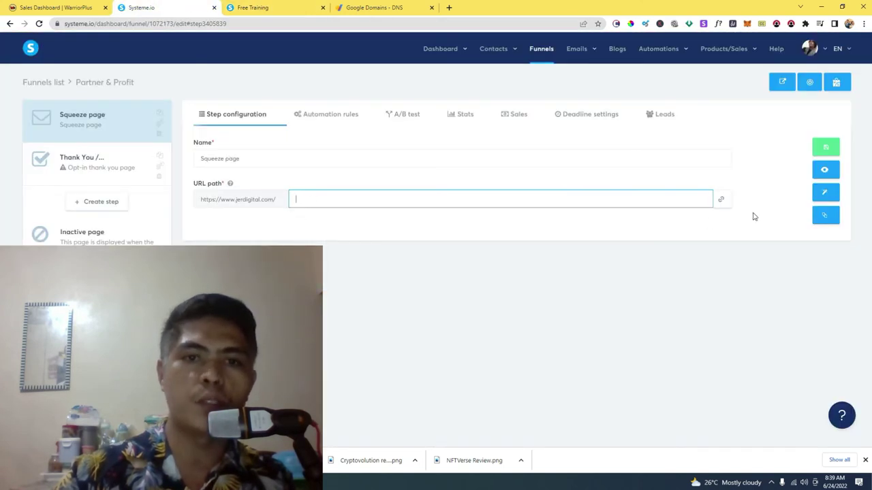
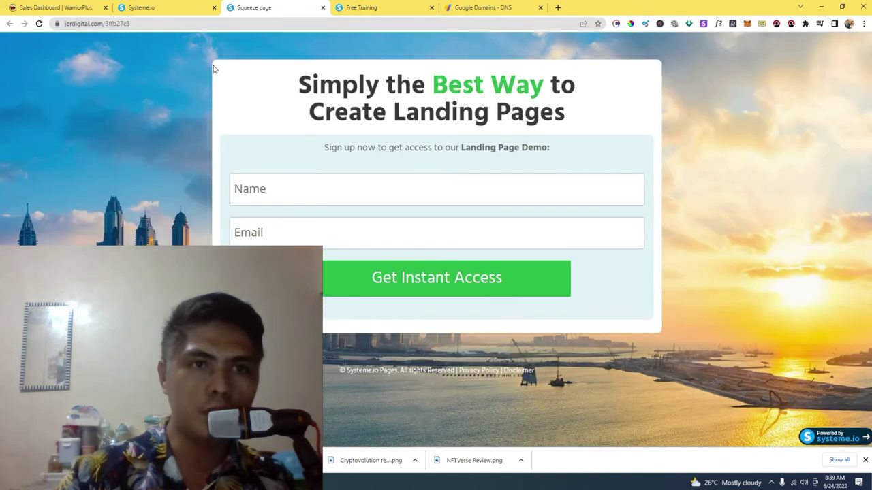
left_click(163, 7)
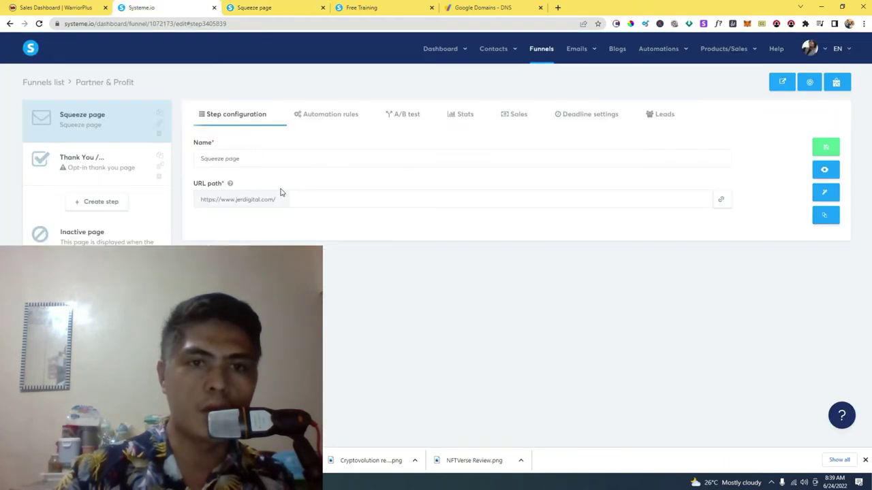
left_click(276, 7)
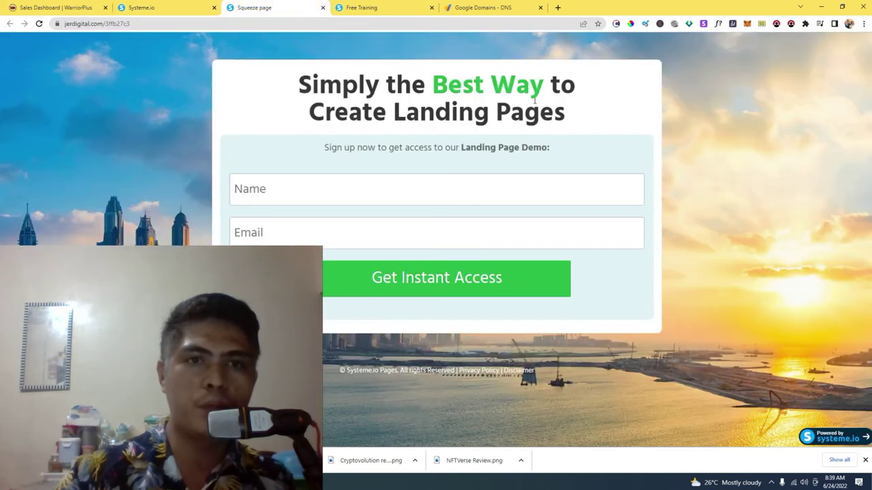
left_click(167, 5)
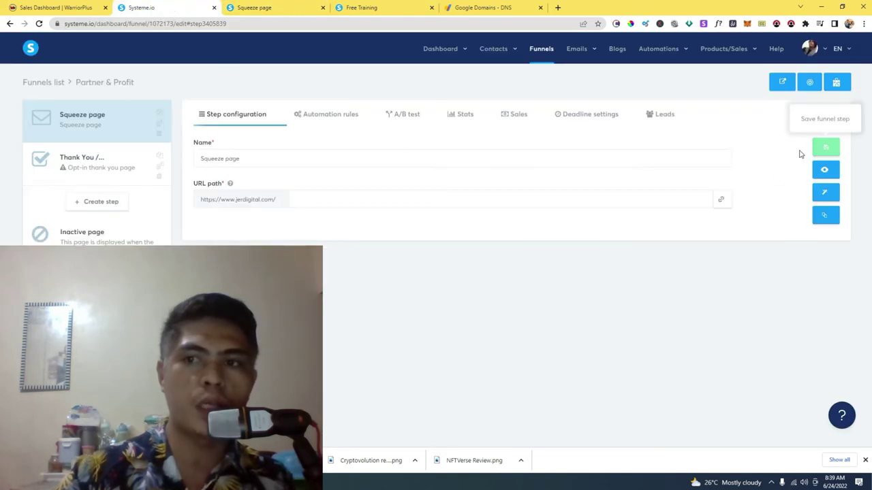
left_click(821, 150)
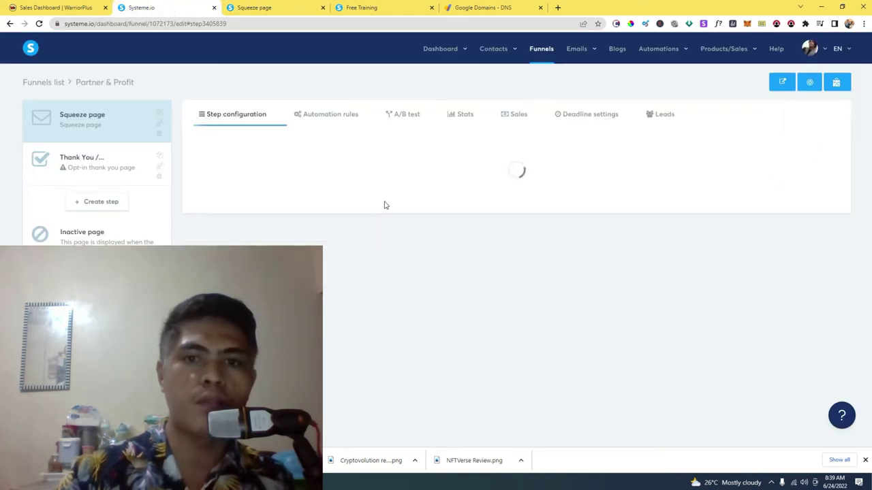
left_click(303, 201)
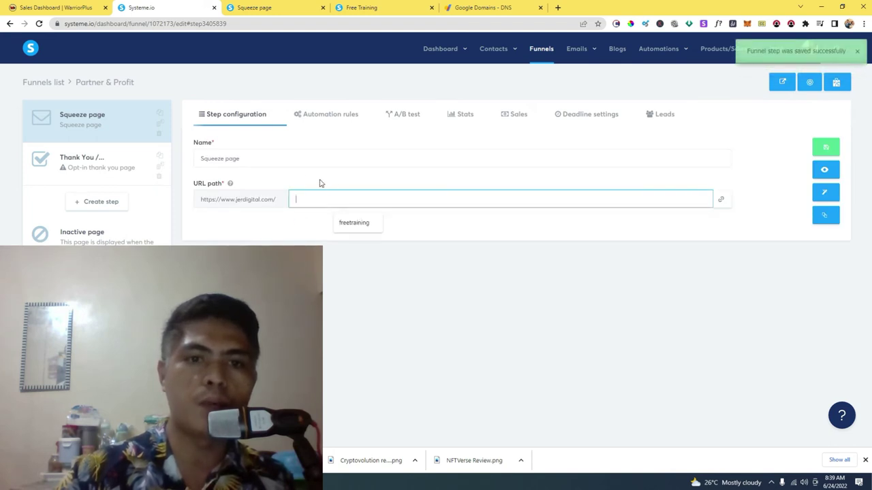
left_click(276, 222)
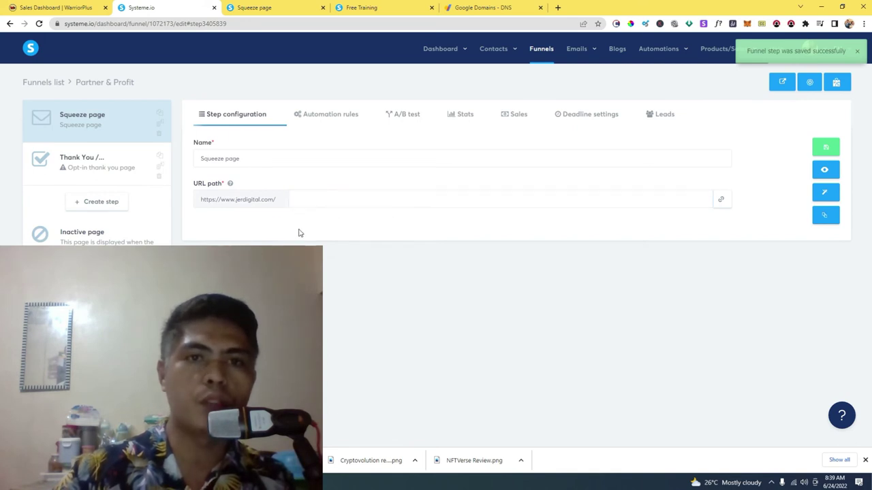
Step: Preview the live squeeze page at the root of jerdigital.com and examine its full address
left_click(273, 7)
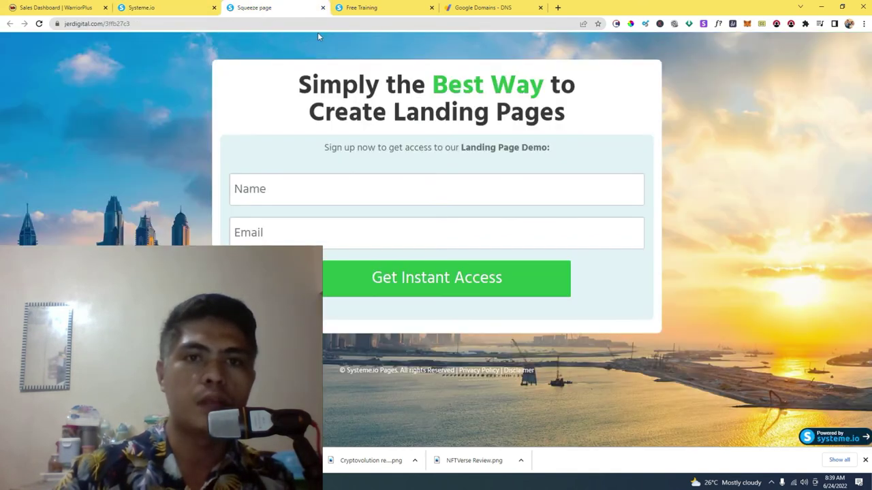
left_click(174, 7)
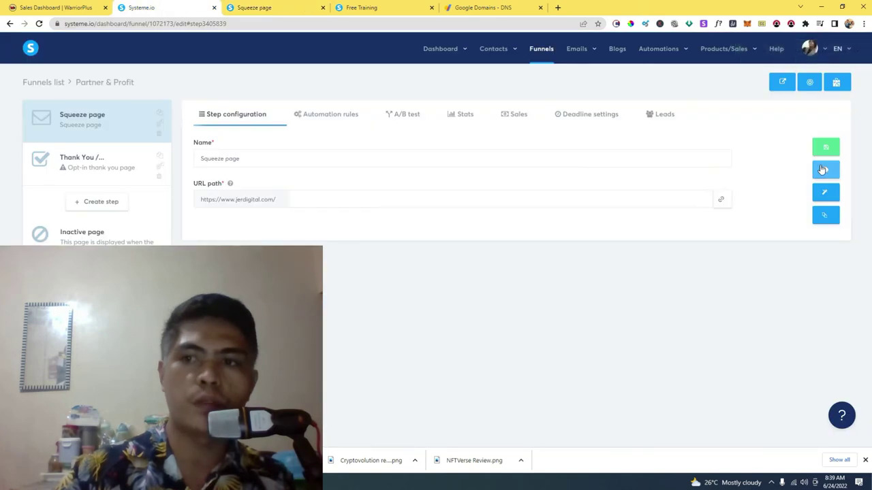
left_click(825, 170)
left_click(432, 8)
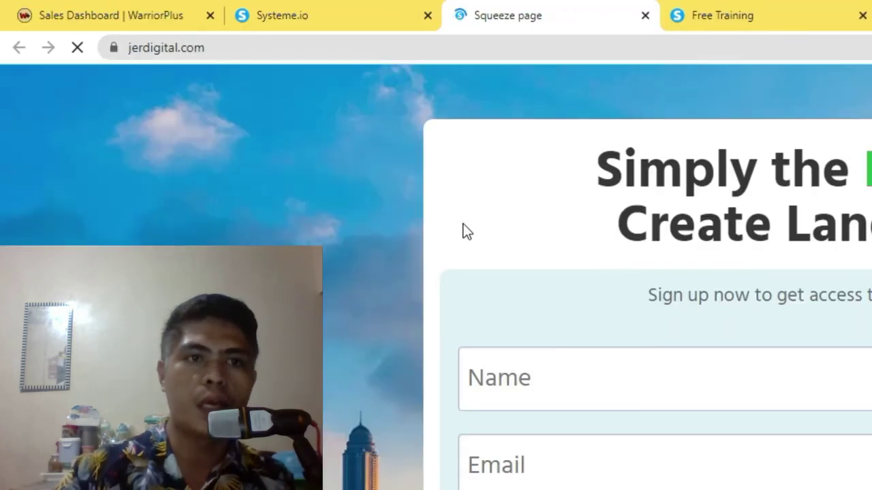
left_click(238, 48)
left_click(229, 70)
left_click(249, 47)
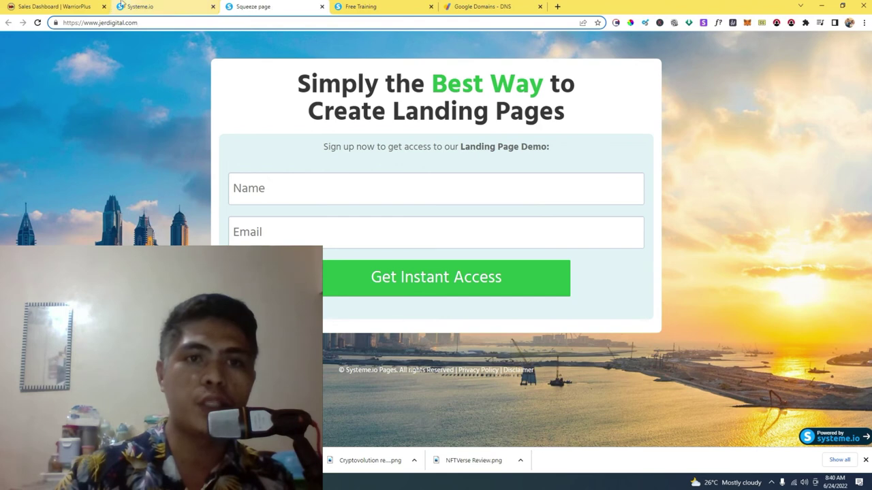
Step: Remove the sunset skyline background image from the squeeze page in the page editor, save the changes and exit
left_click(143, 6)
left_click(825, 191)
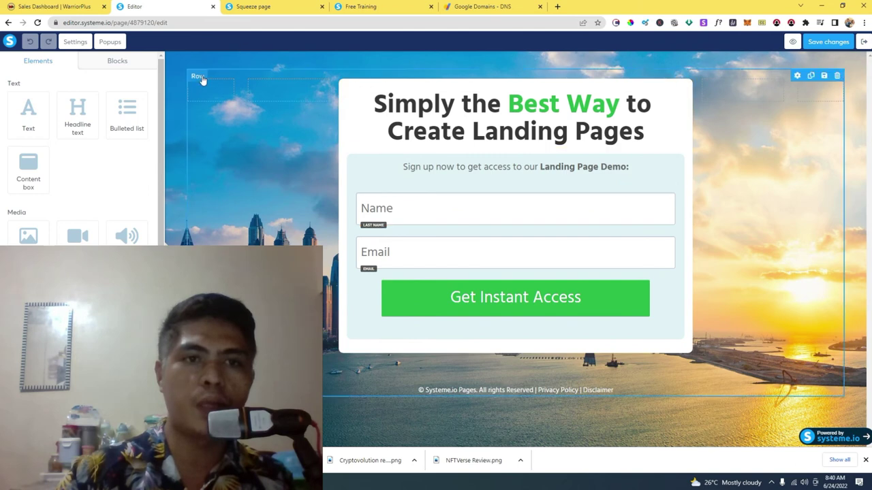
left_click(218, 235)
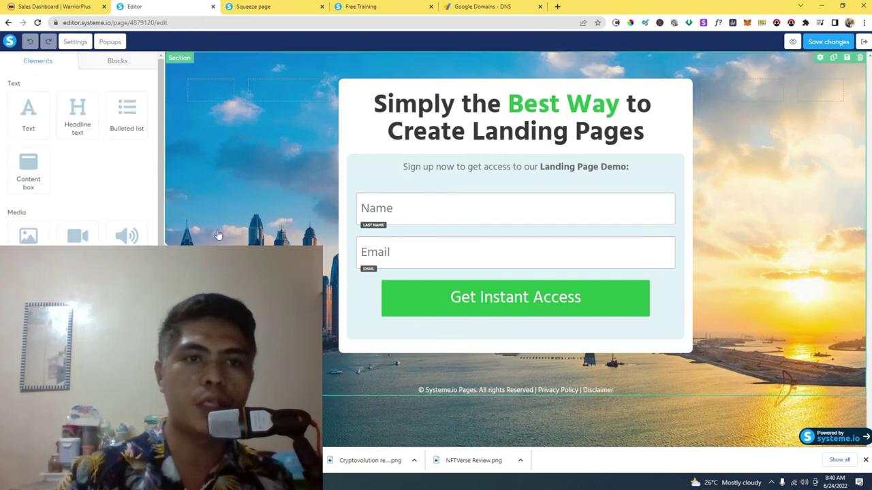
left_click(75, 42)
scroll(78, 150, "down", 5)
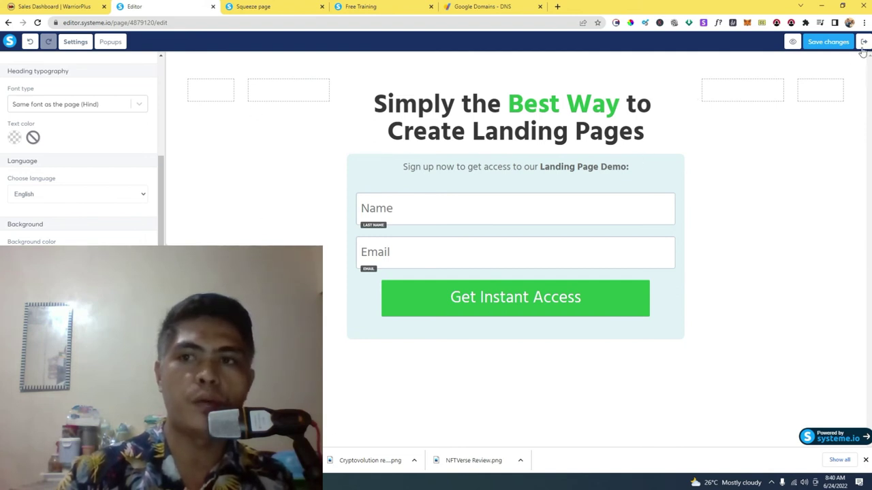
left_click(832, 42)
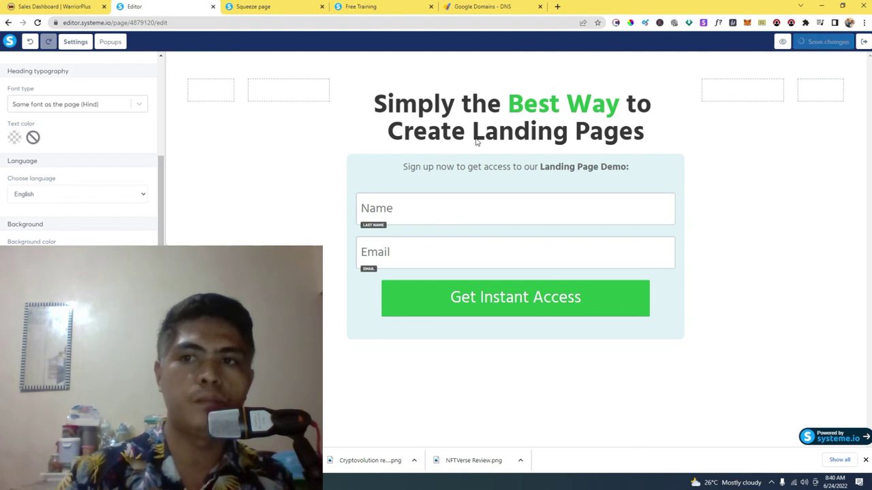
left_click(864, 42)
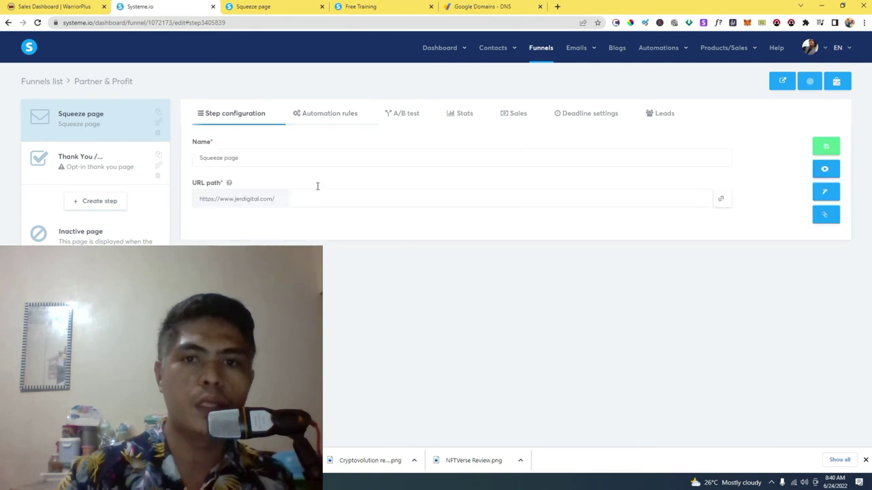
left_click(721, 198)
left_click(271, 7)
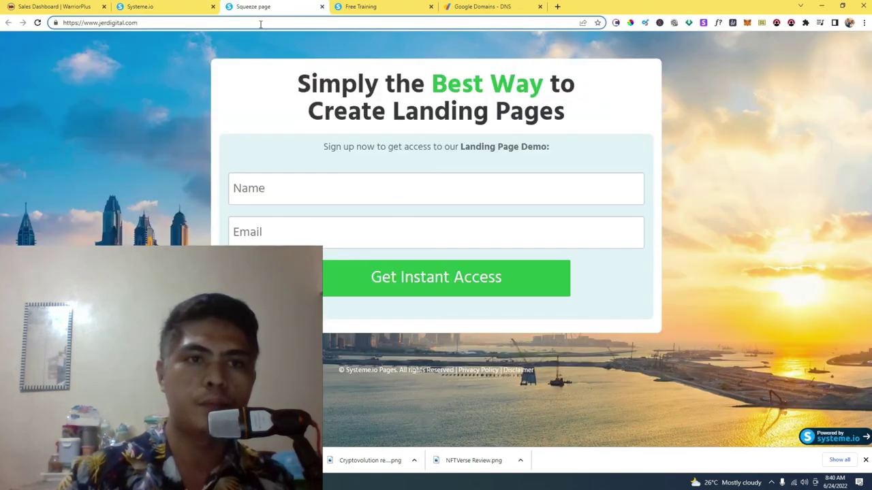
left_click(260, 23)
key("Return")
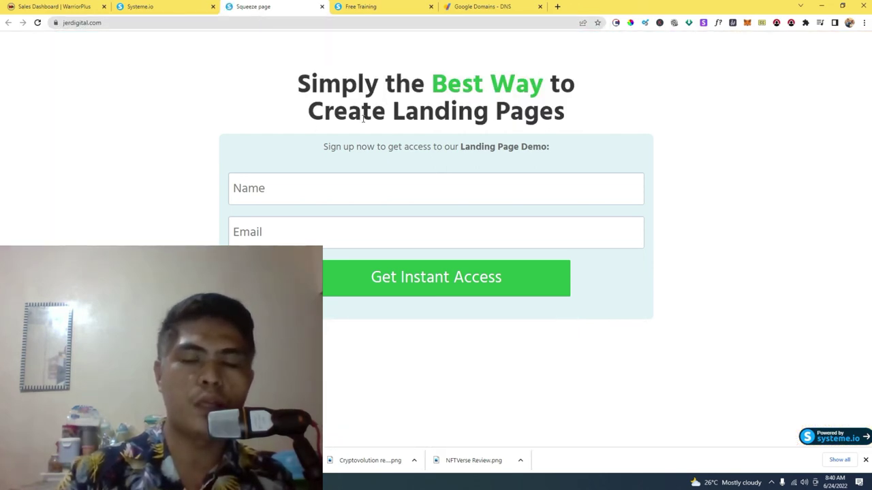
left_click(126, 23)
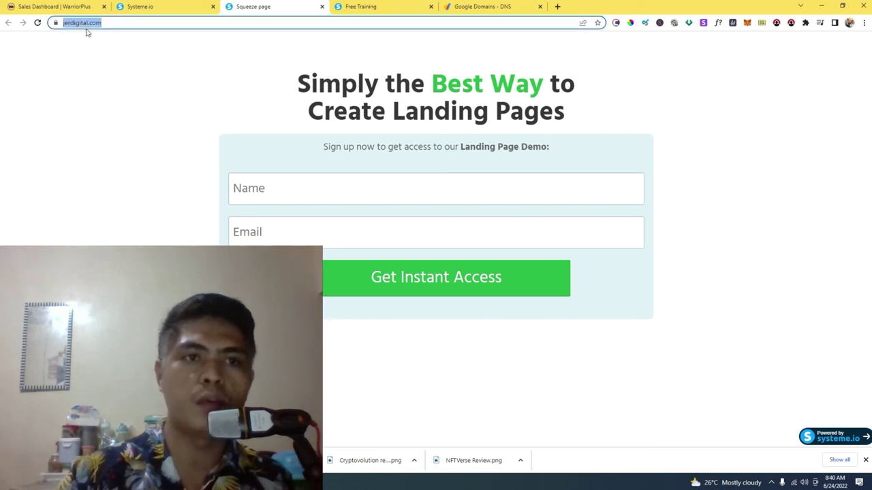
key("End")
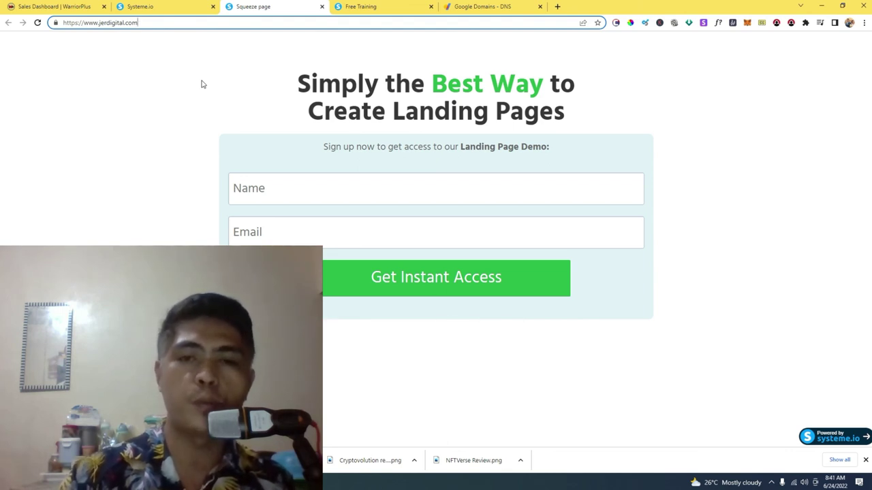
left_click(171, 7)
left_click(272, 7)
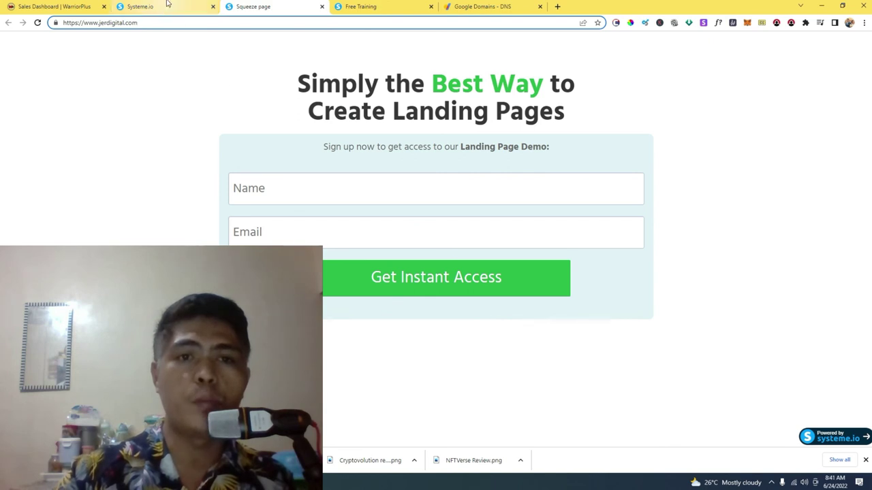